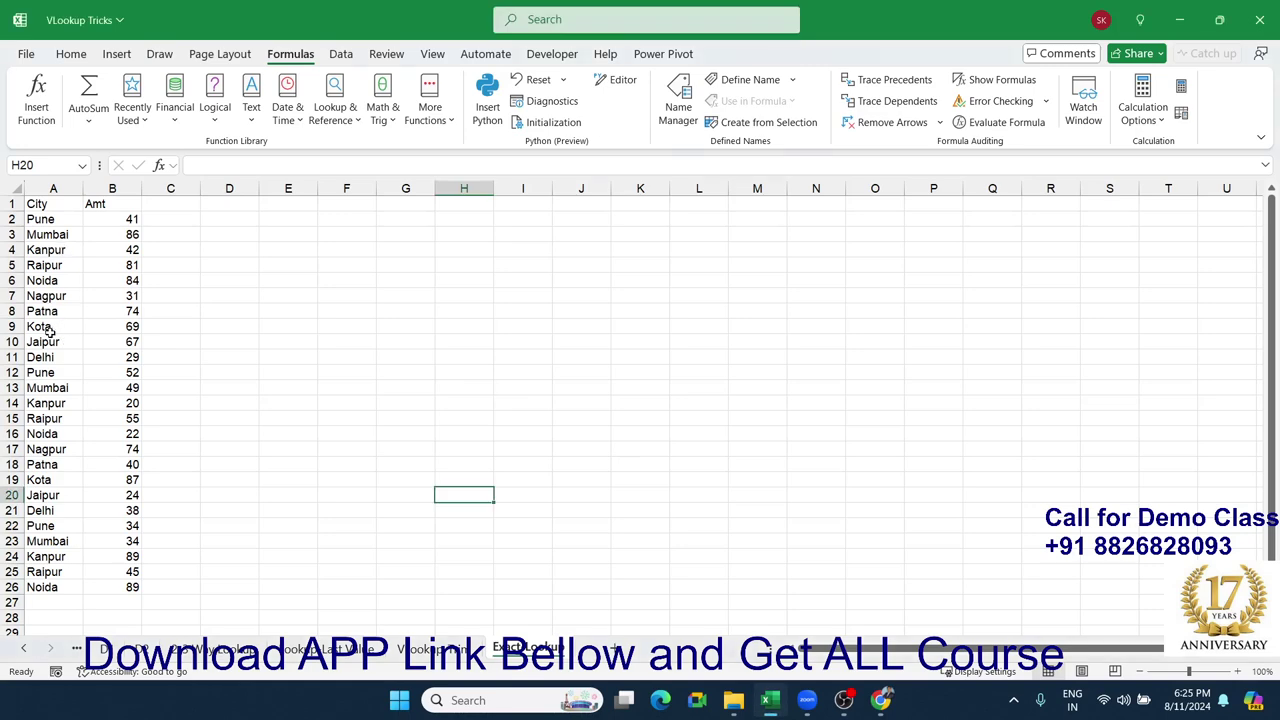
Overwrite the city in A14 with KOTA.
click(50, 328)
click(48, 402)
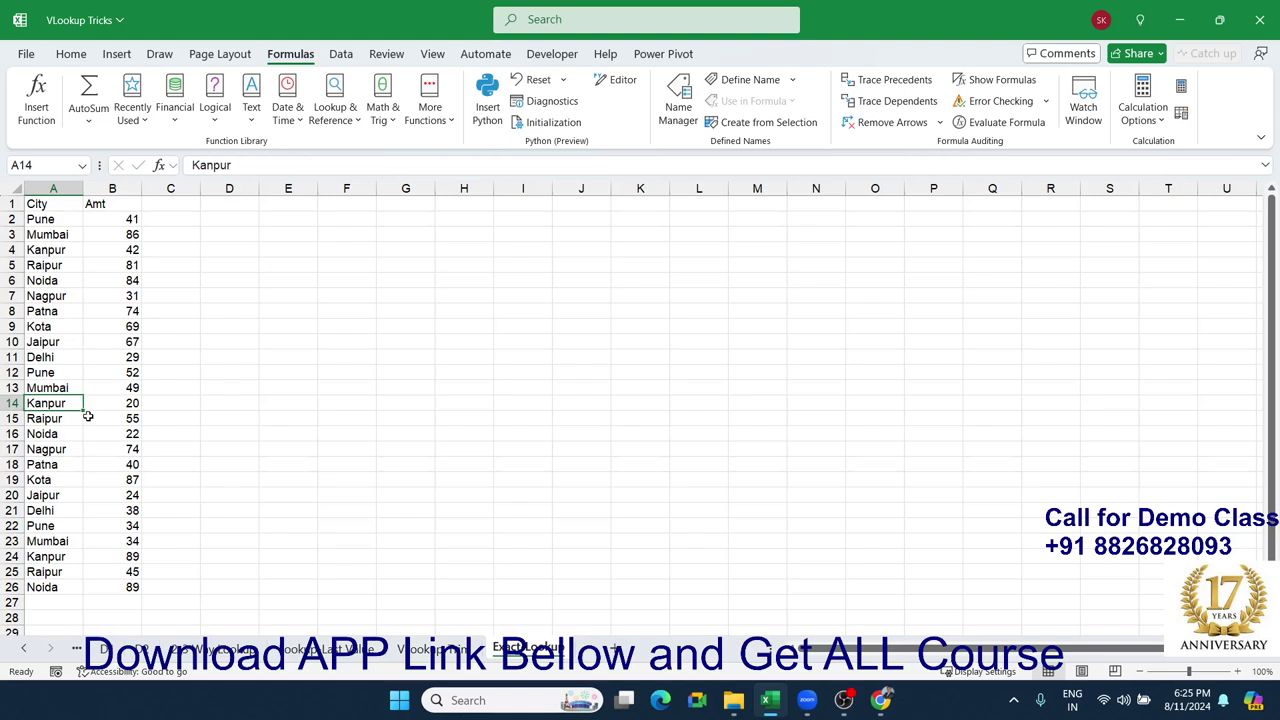
text(KOta)
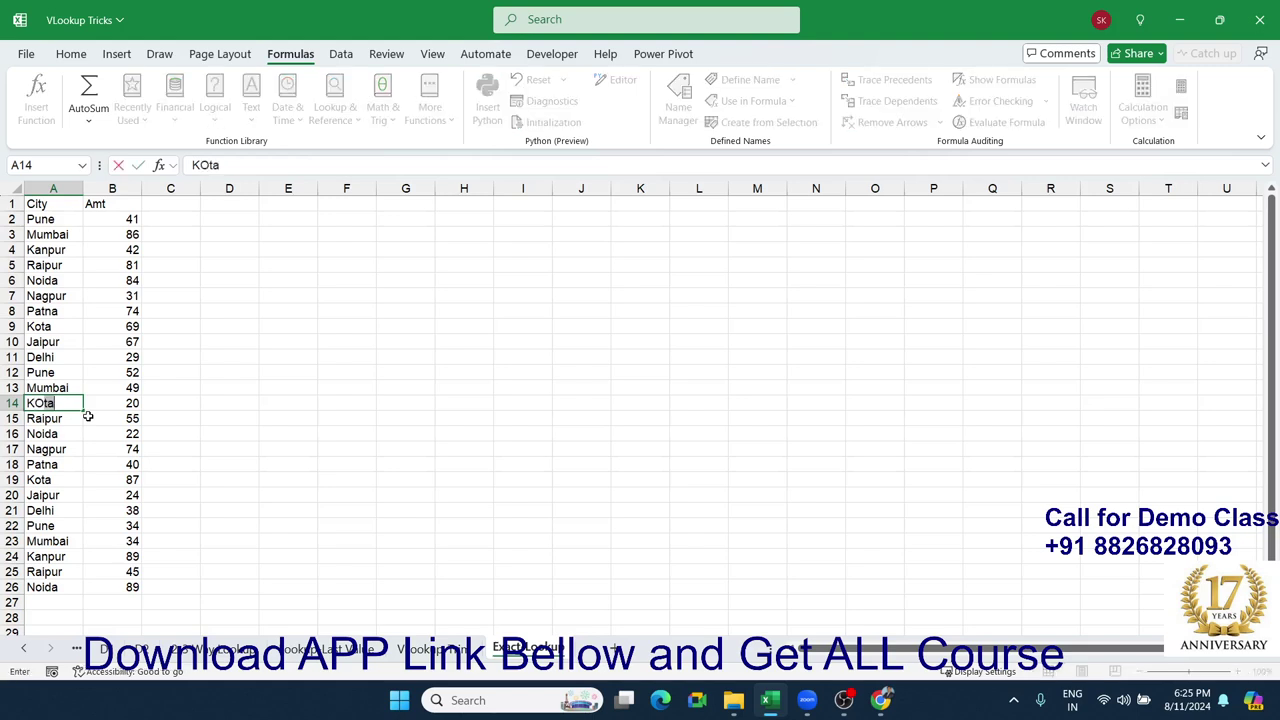
key(BackSpace)
key(BackSpace)
text(TA)
click(238, 326)
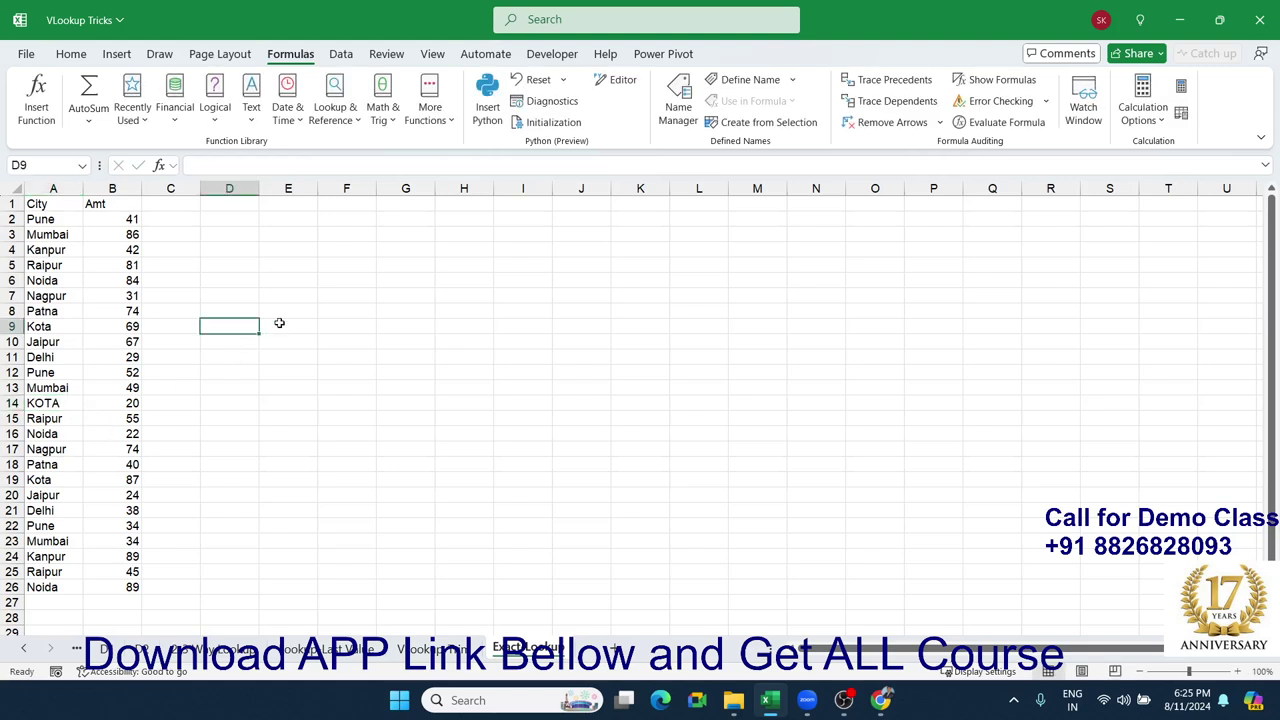
Enter KOTA in E5 as the lookup value.
click(290, 262)
text(K)
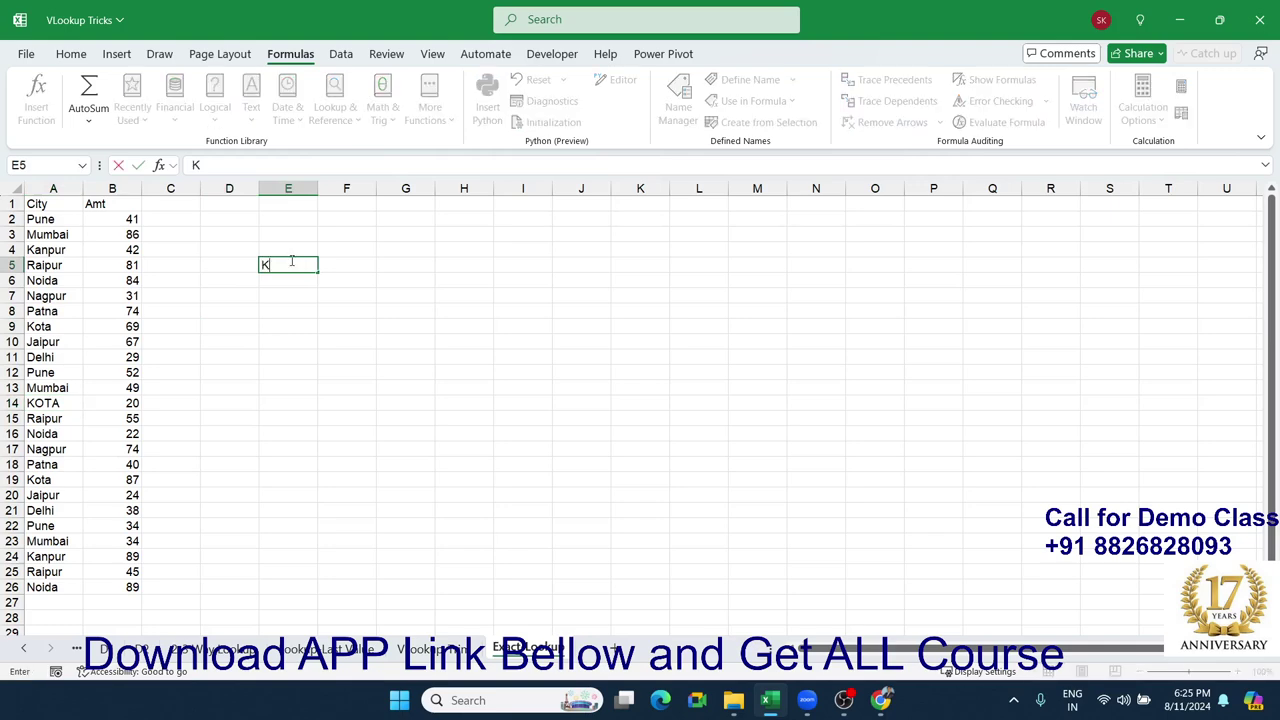
text(OT)
key(BackSpace)
text(TA)
key(Tab)
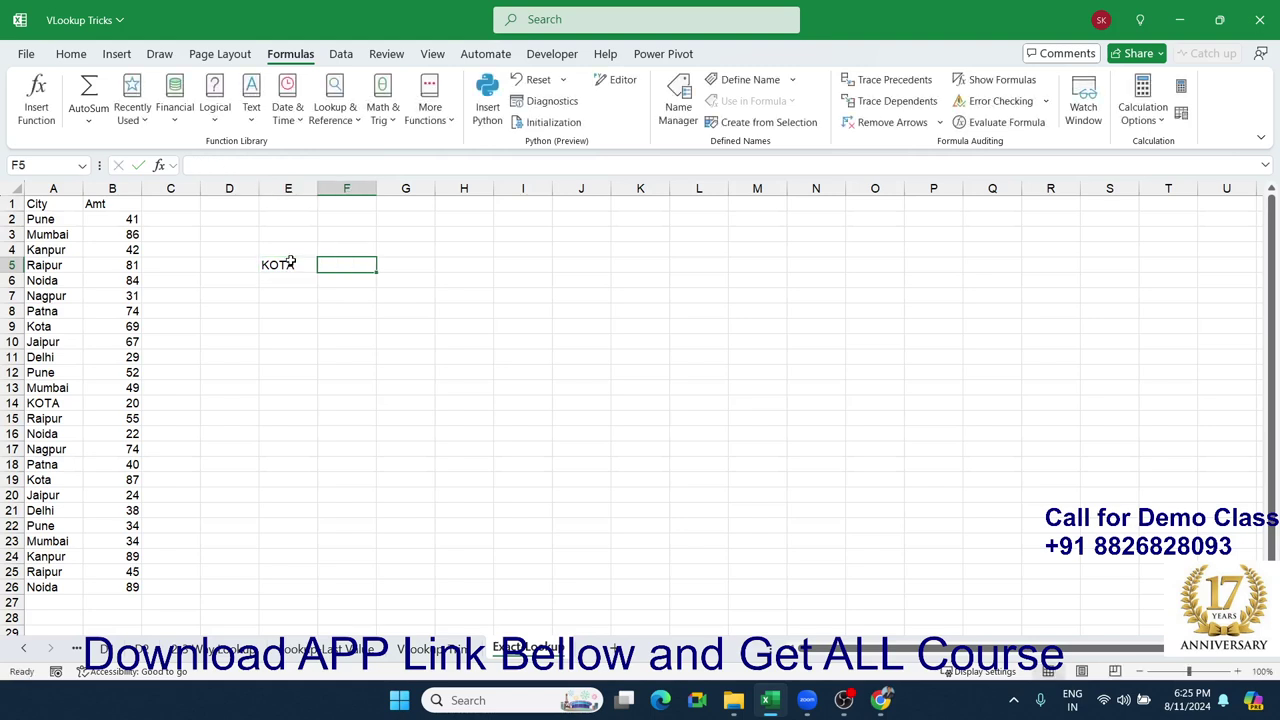
Enter =VLOOKUP(E5,A:B,2,0) in F5, which returns 69.
text(=vl)
key(Tab)
click(289, 264)
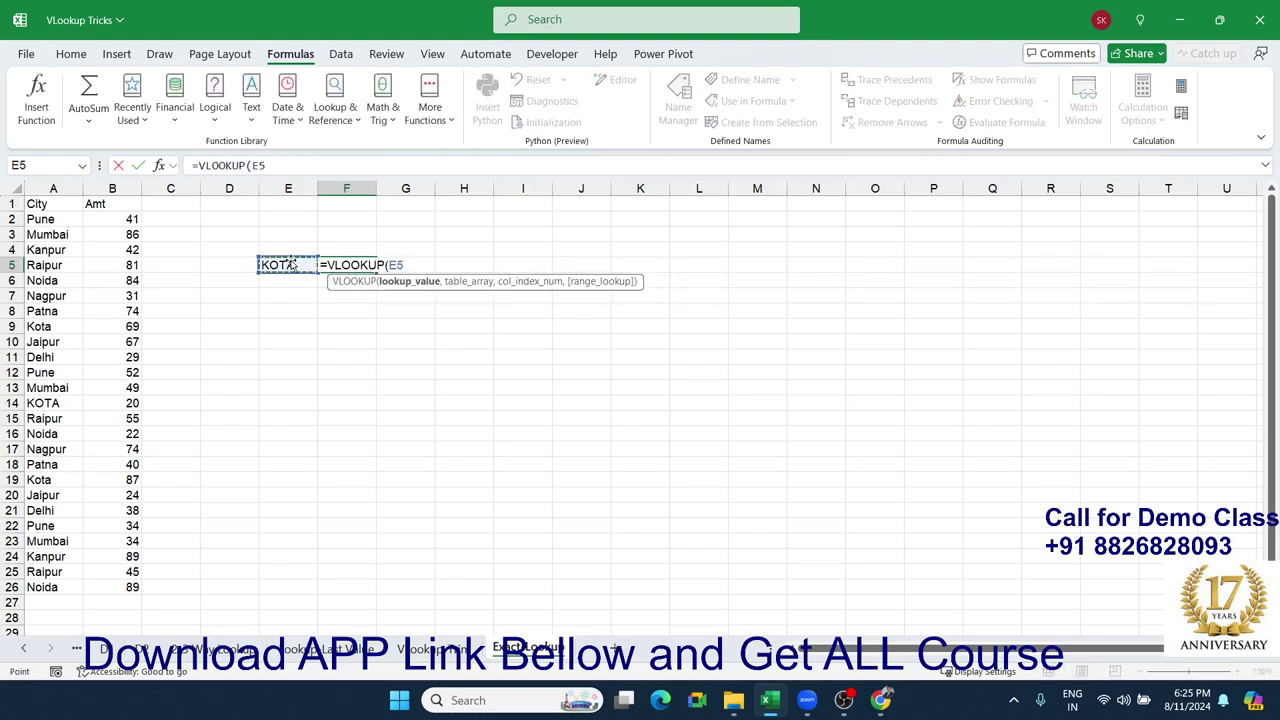
text(,)
key(Left)
key(Left)
key(Left)
key(Left)
key(Left)
key(ctrl+space)
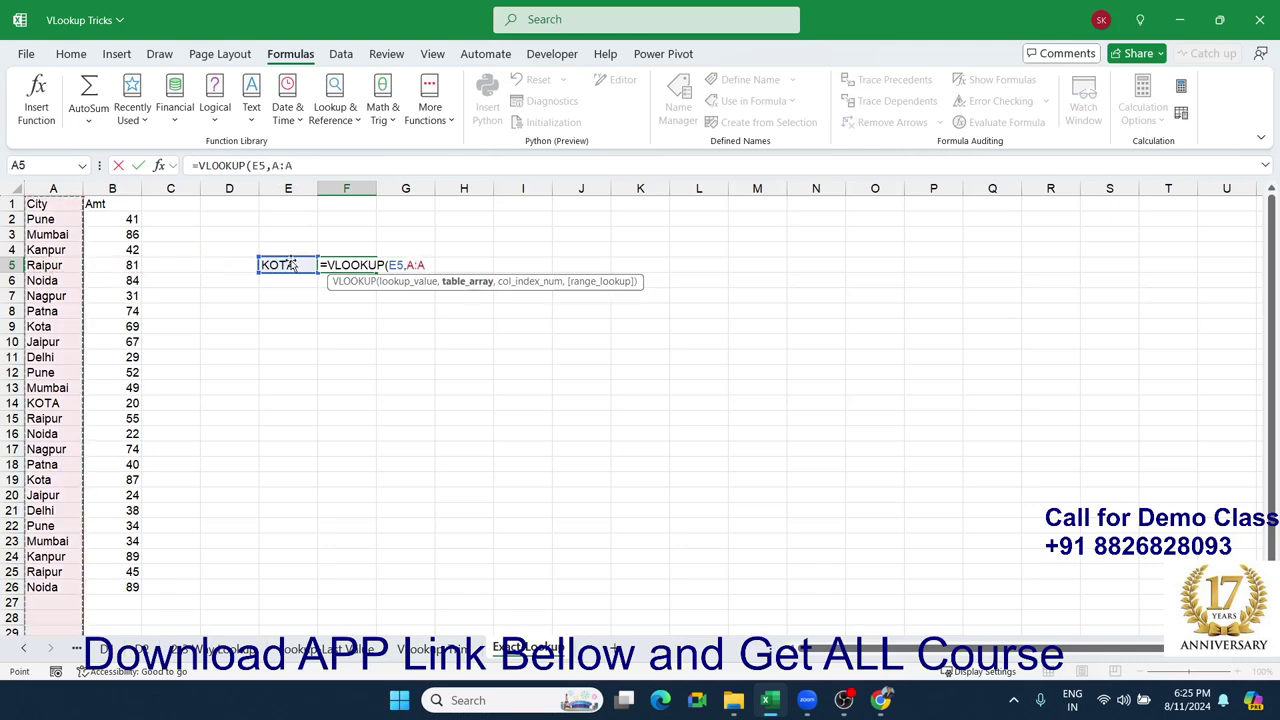
key(shift+Right)
text(,)
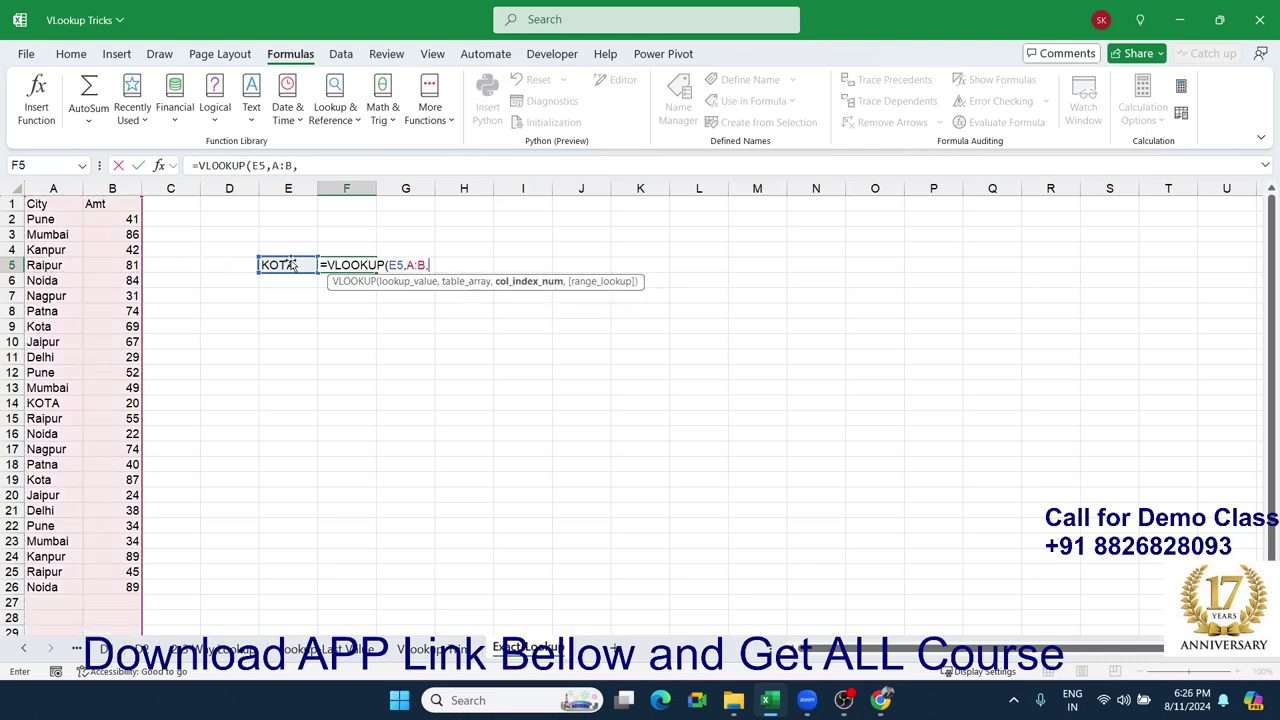
text(20)
key(BackSpace)
text(,0)
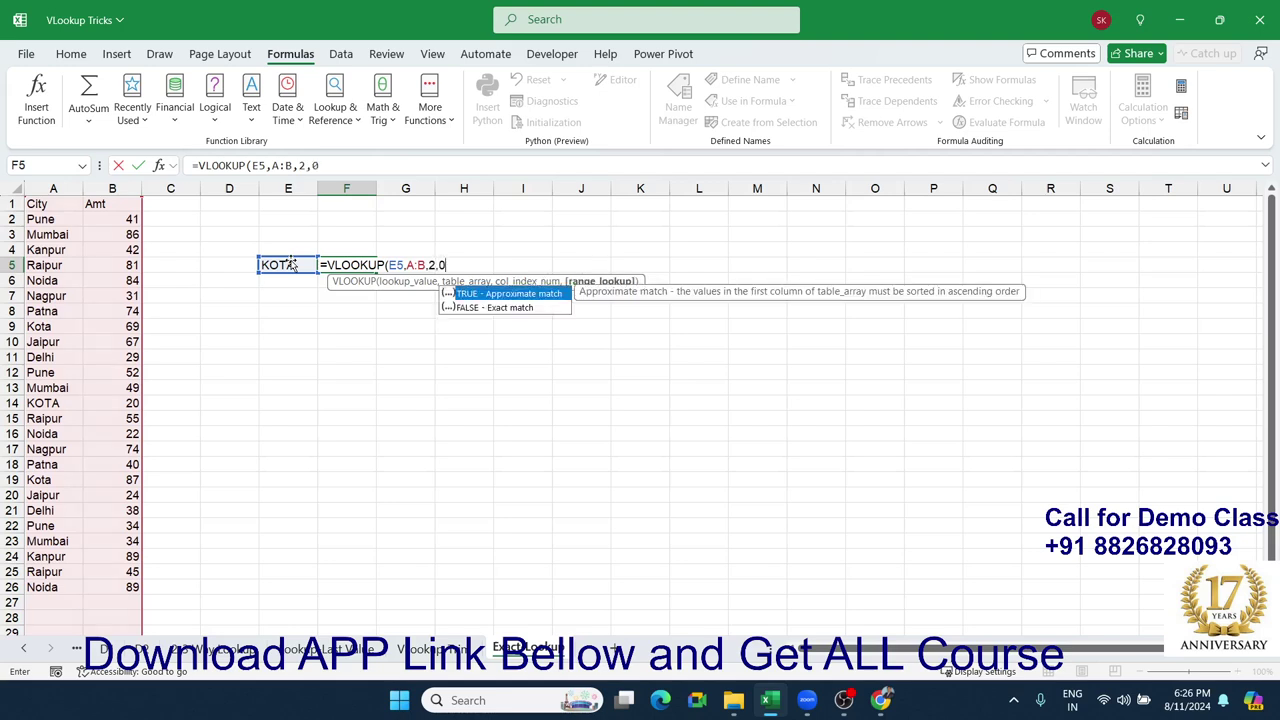
key(Return)
key(Up)
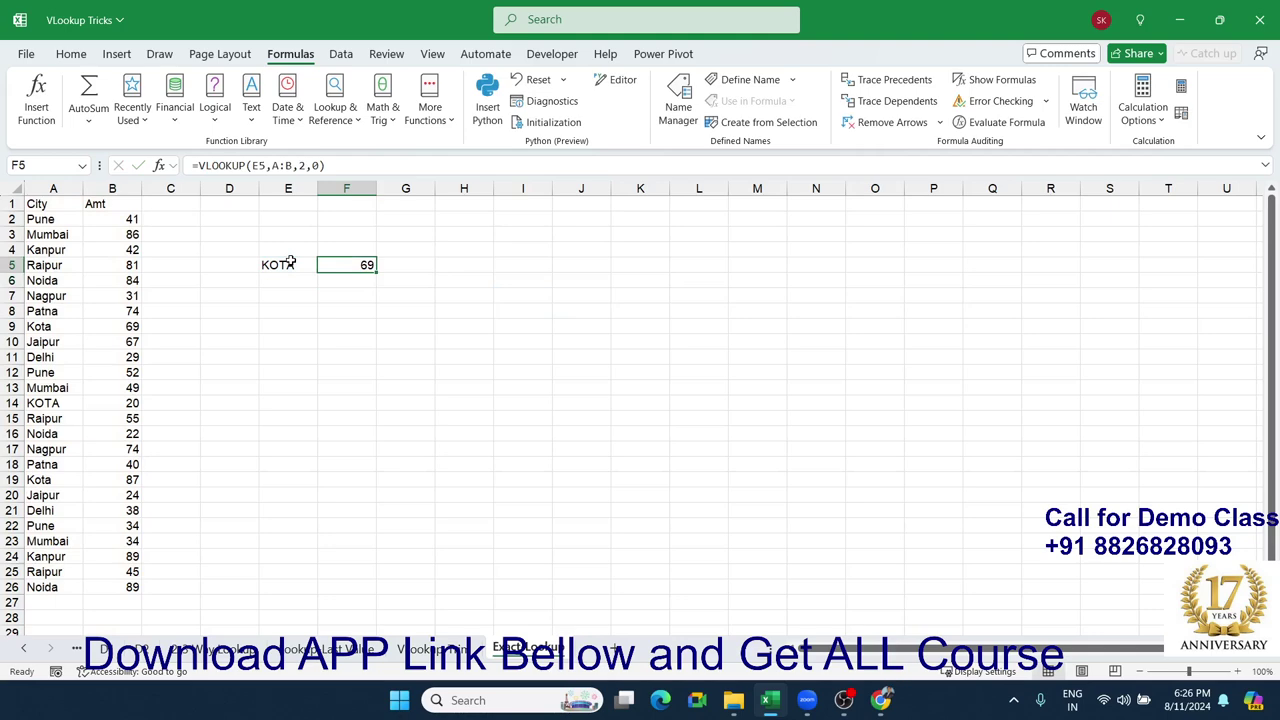
Move the 69 result to I5, then enter Kota in E11 and KOTA in F11.
mouse_move(346, 274)
mouse_down()
mouse_move(515, 280)
mouse_move(515, 264)
mouse_up()
click(294, 354)
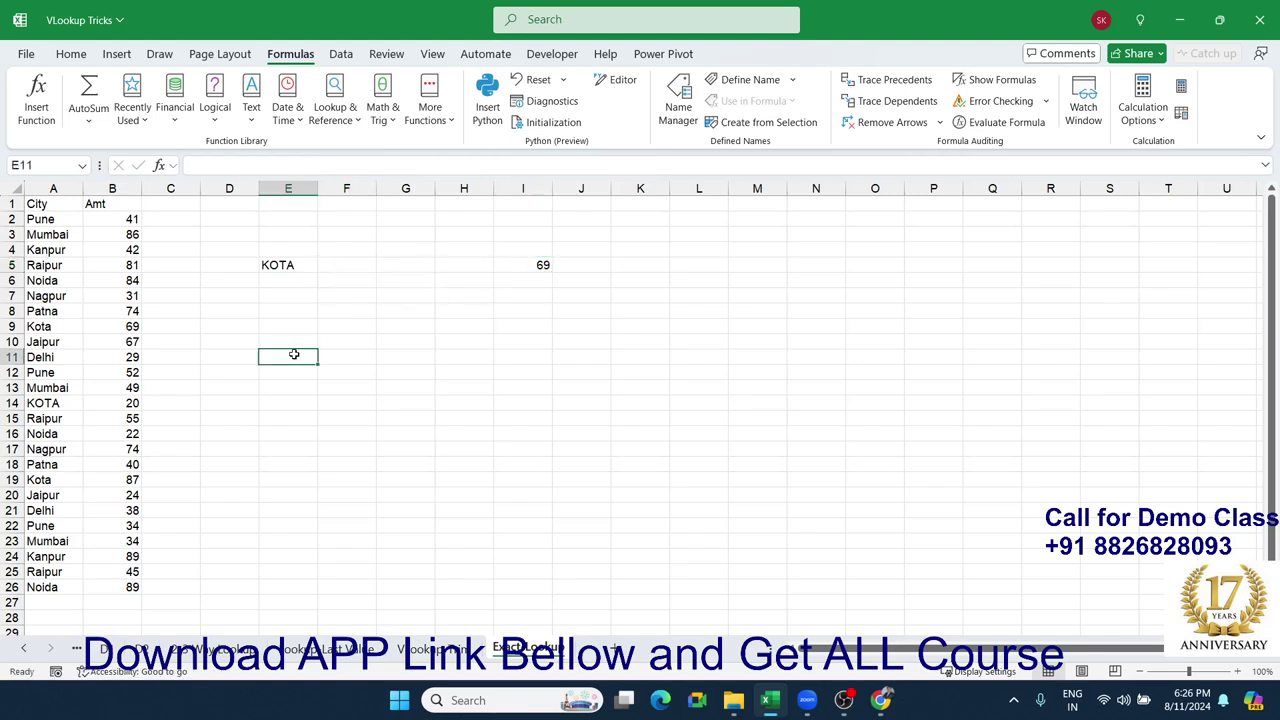
text(Kota)
key(Tab)
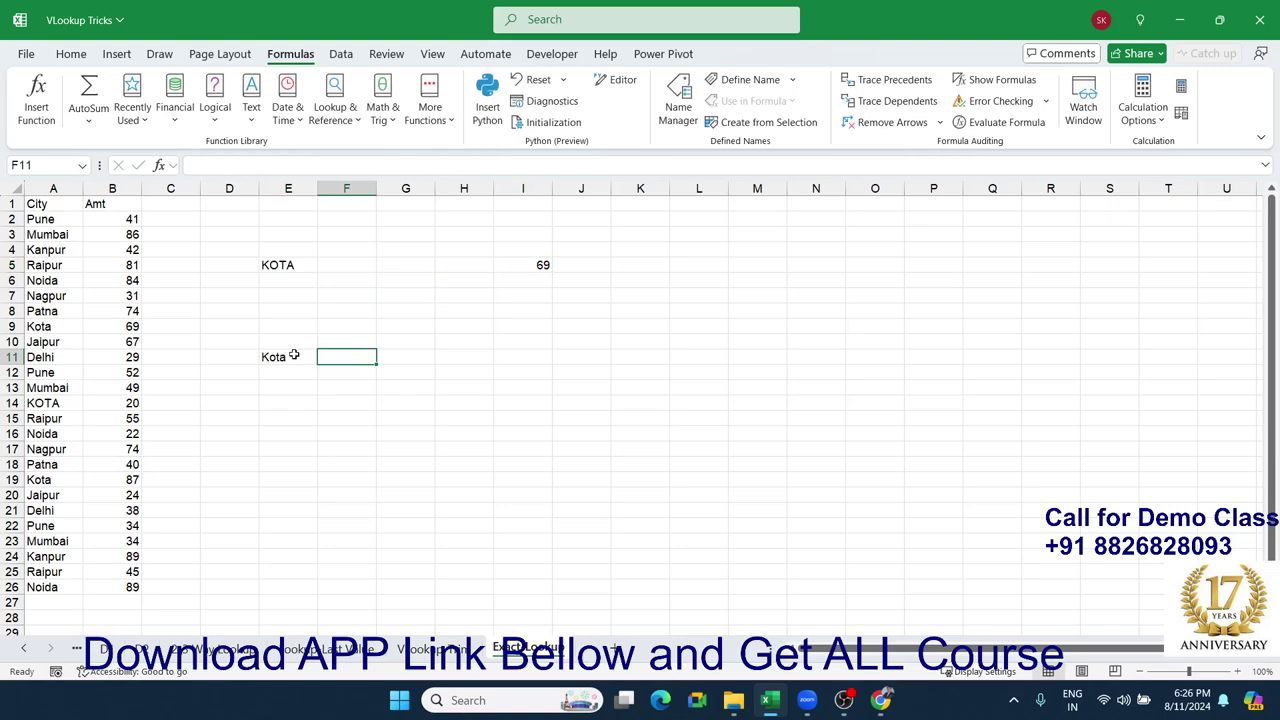
text(KO)
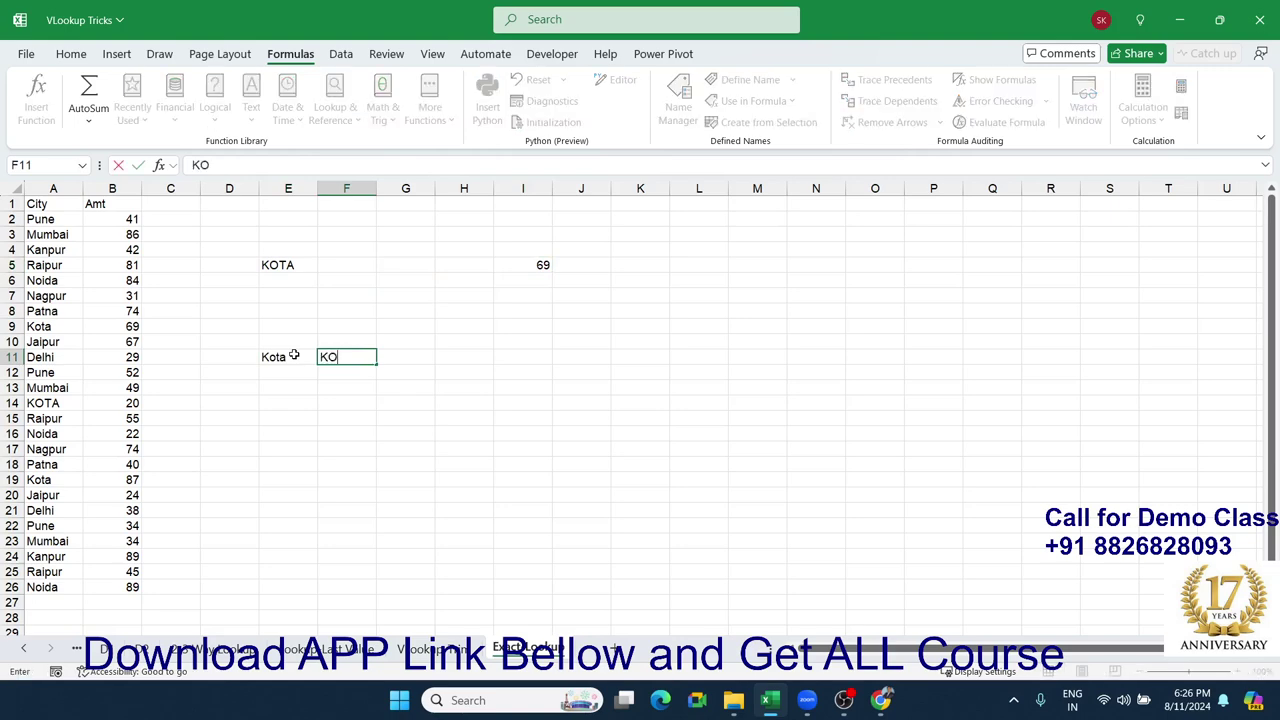
text(Y)
key(BackSpace)
text(TA)
key(Tab)
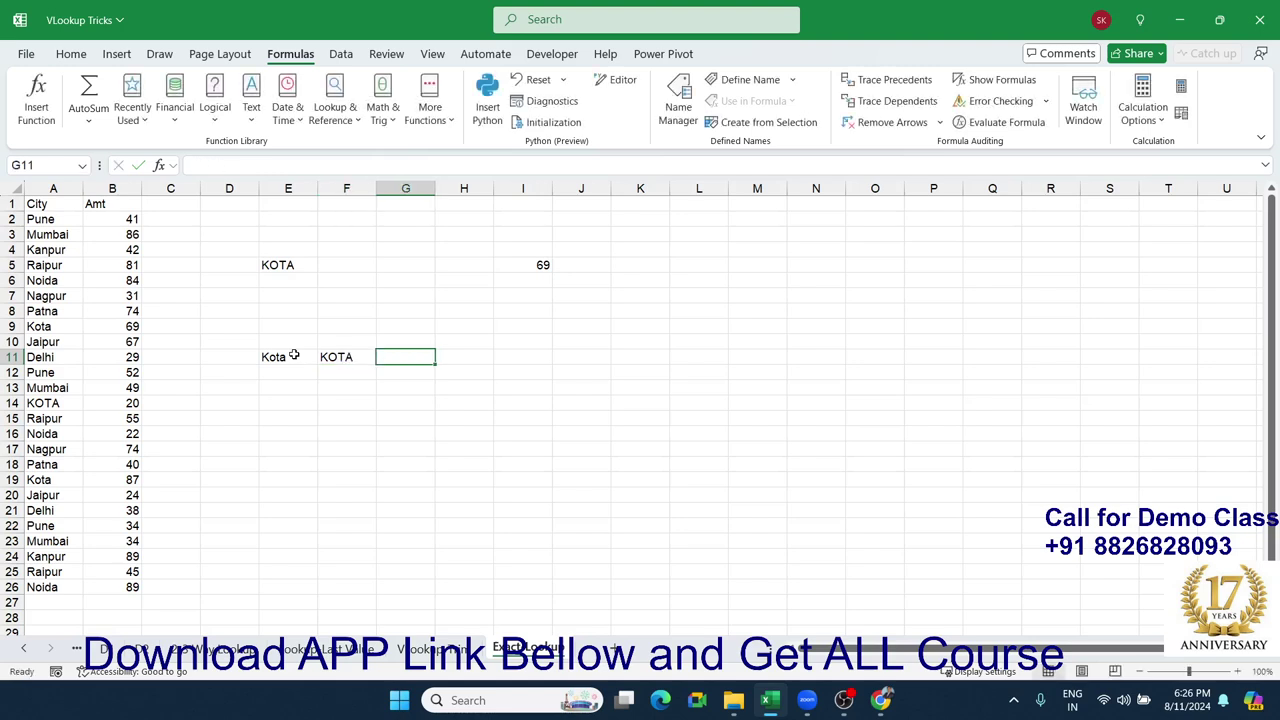
Enter =E11=F11 in G11, which returns TRUE.
text(=)
click(293, 355)
text(=)
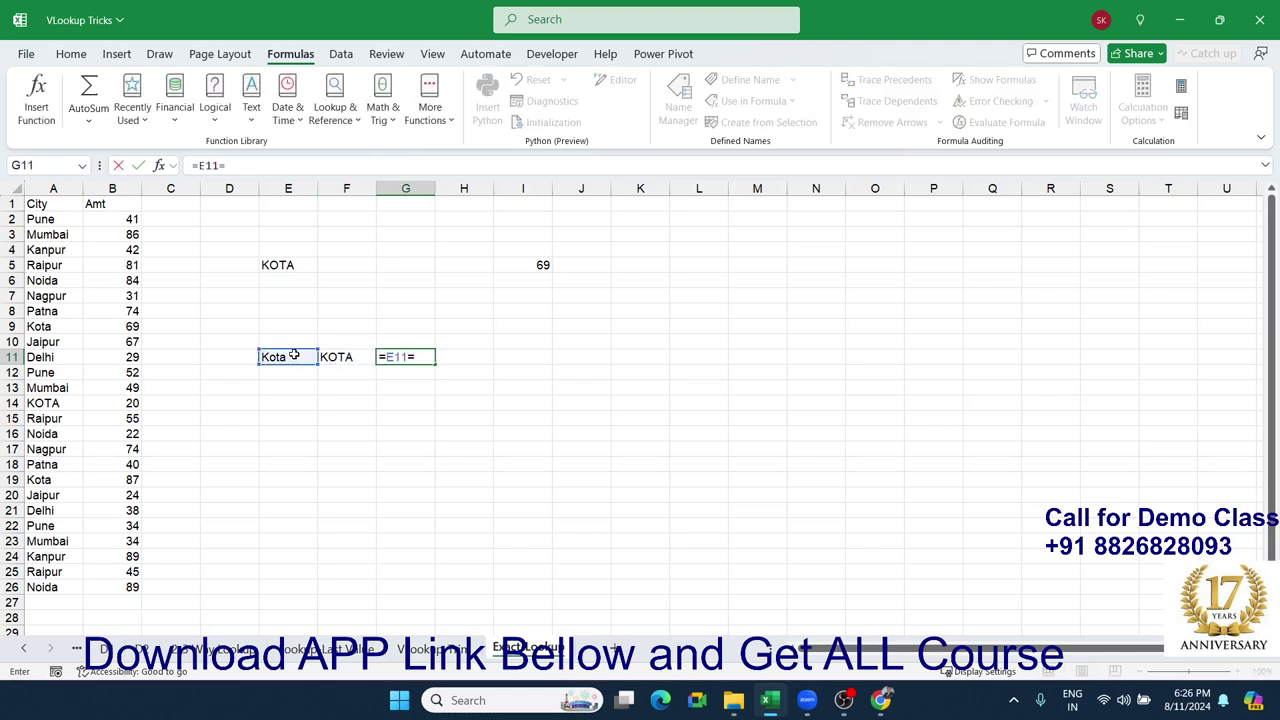
key(Left)
key(Return)
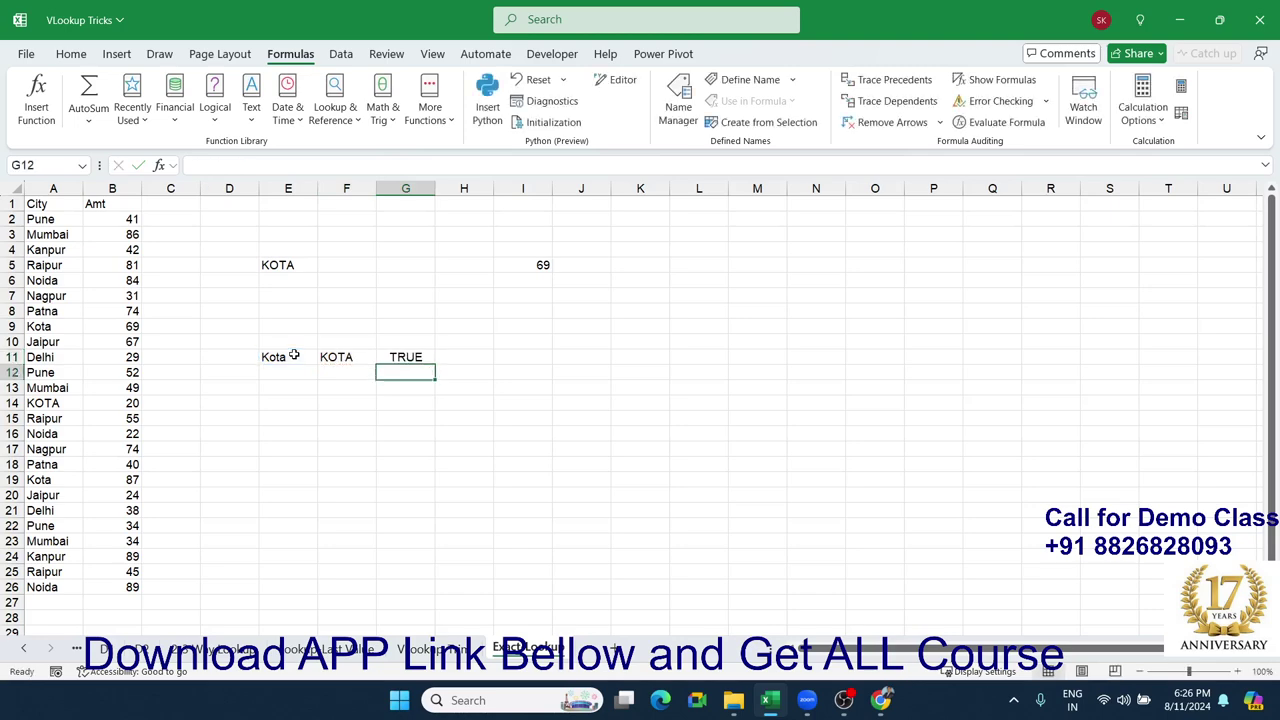
key(Up)
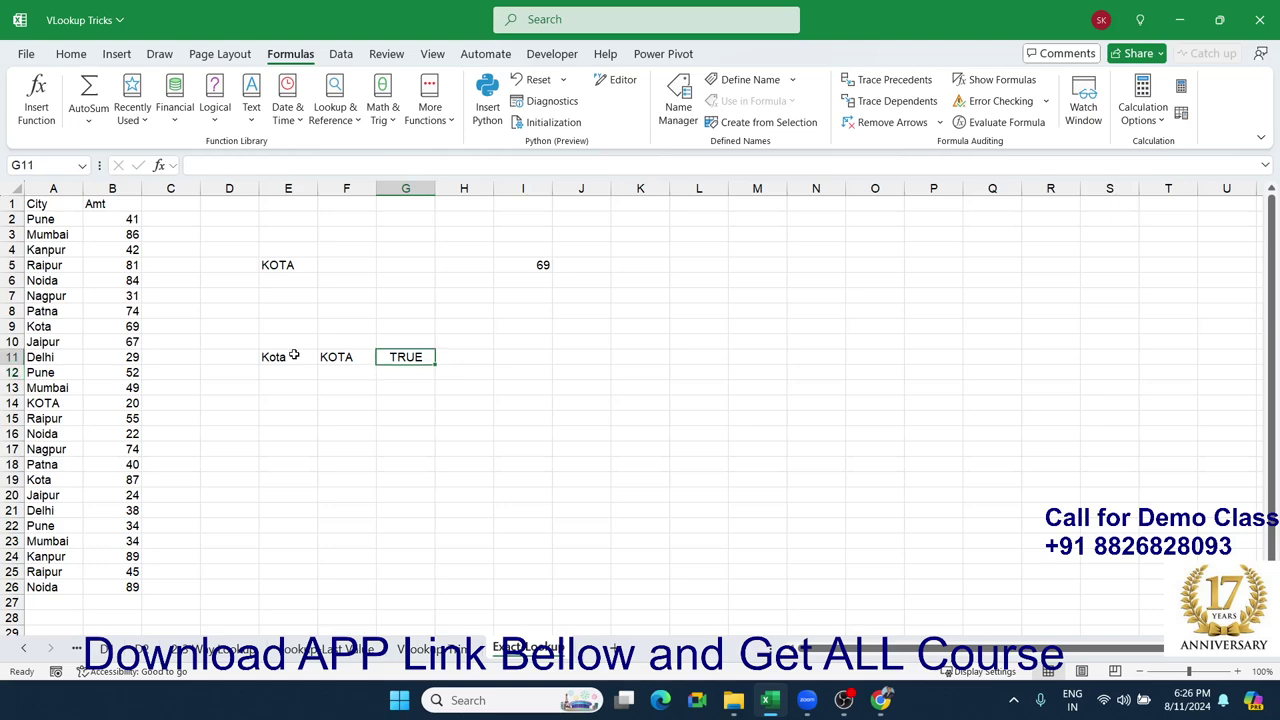
key(Right)
Enter =EXACT(E11,F11) in H11, returning FALSE for Kota versus KOTA.
ctrl+scroll(368, 427, up, 3)
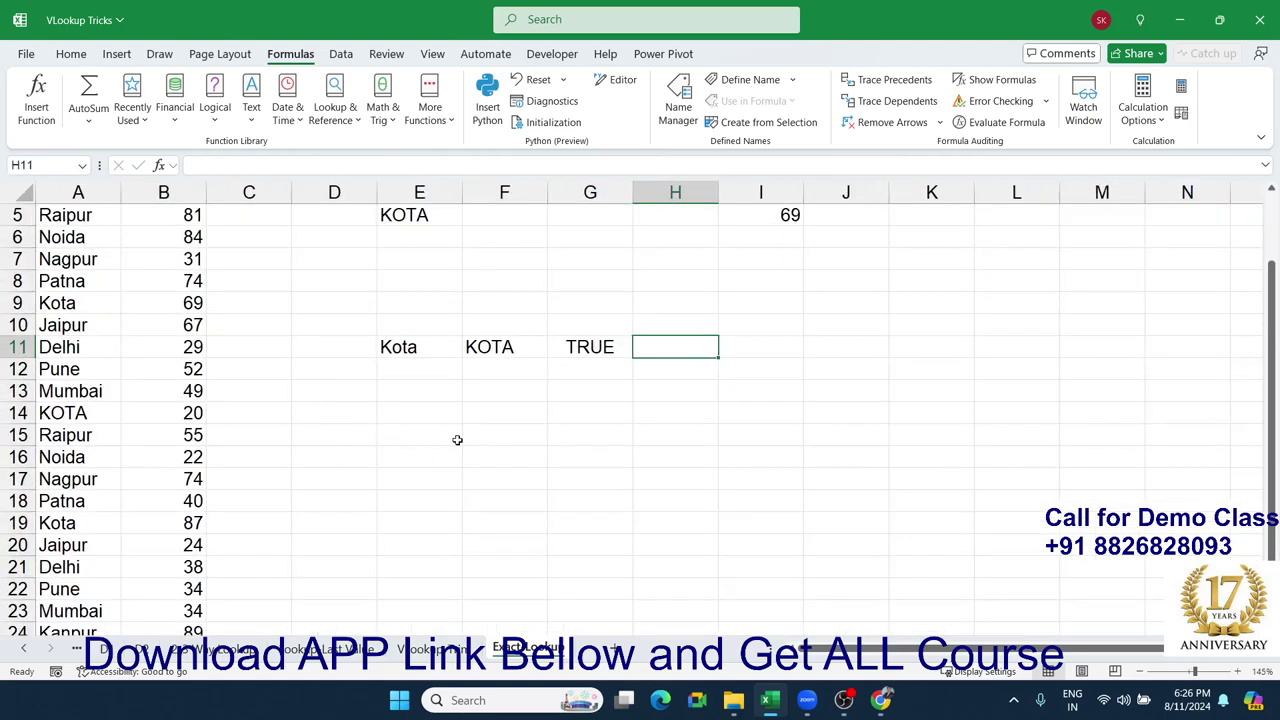
scroll(457, 440, up, 2)
text(=e)
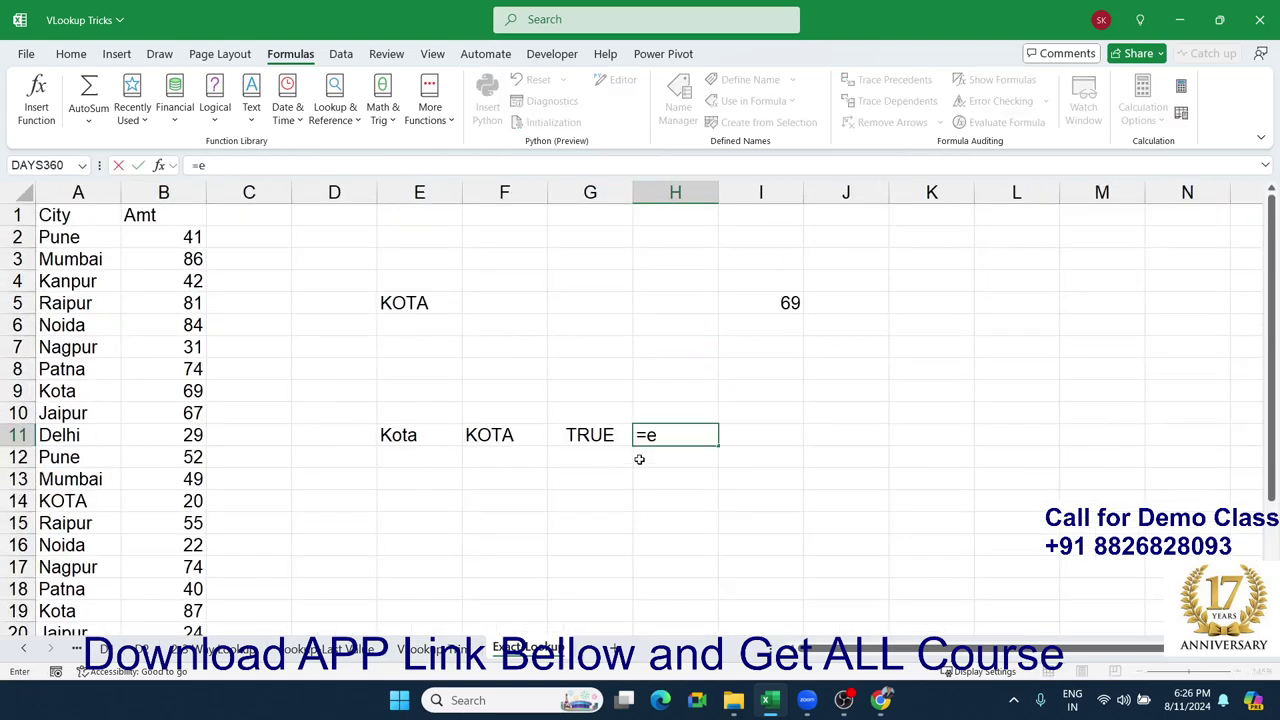
text(x)
key(Tab)
key(Left)
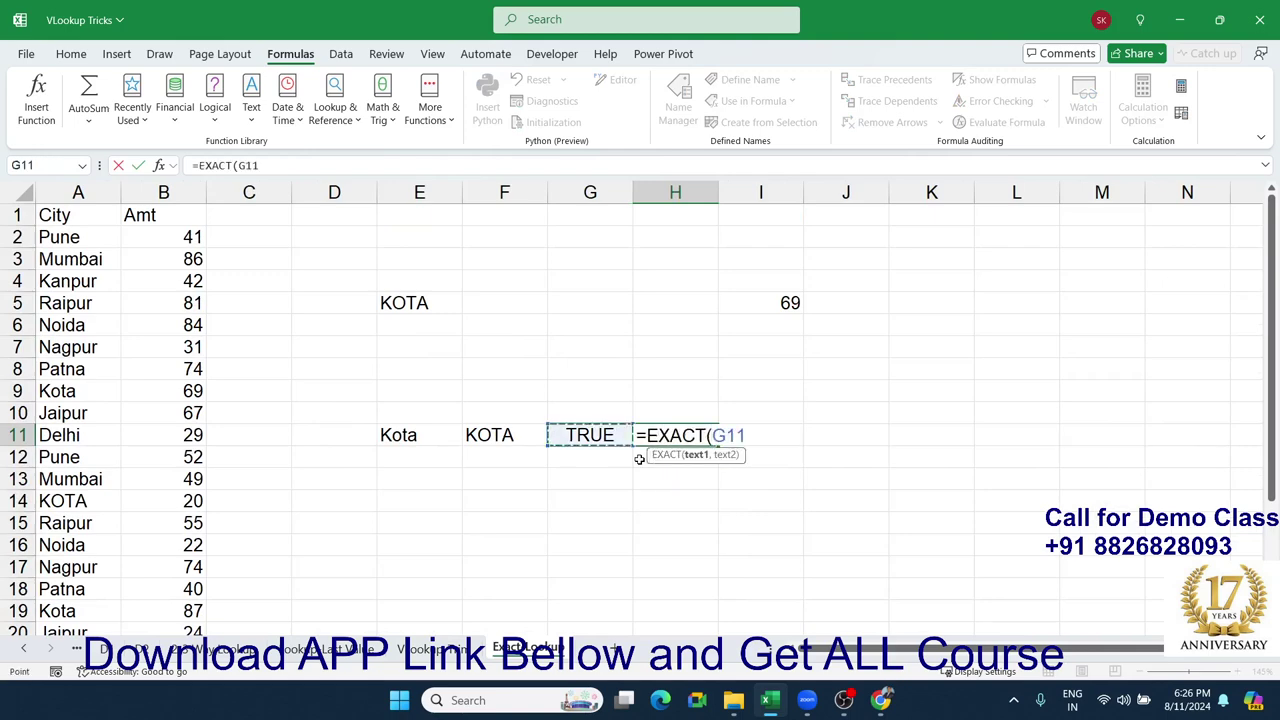
key(Left)
key(Left)
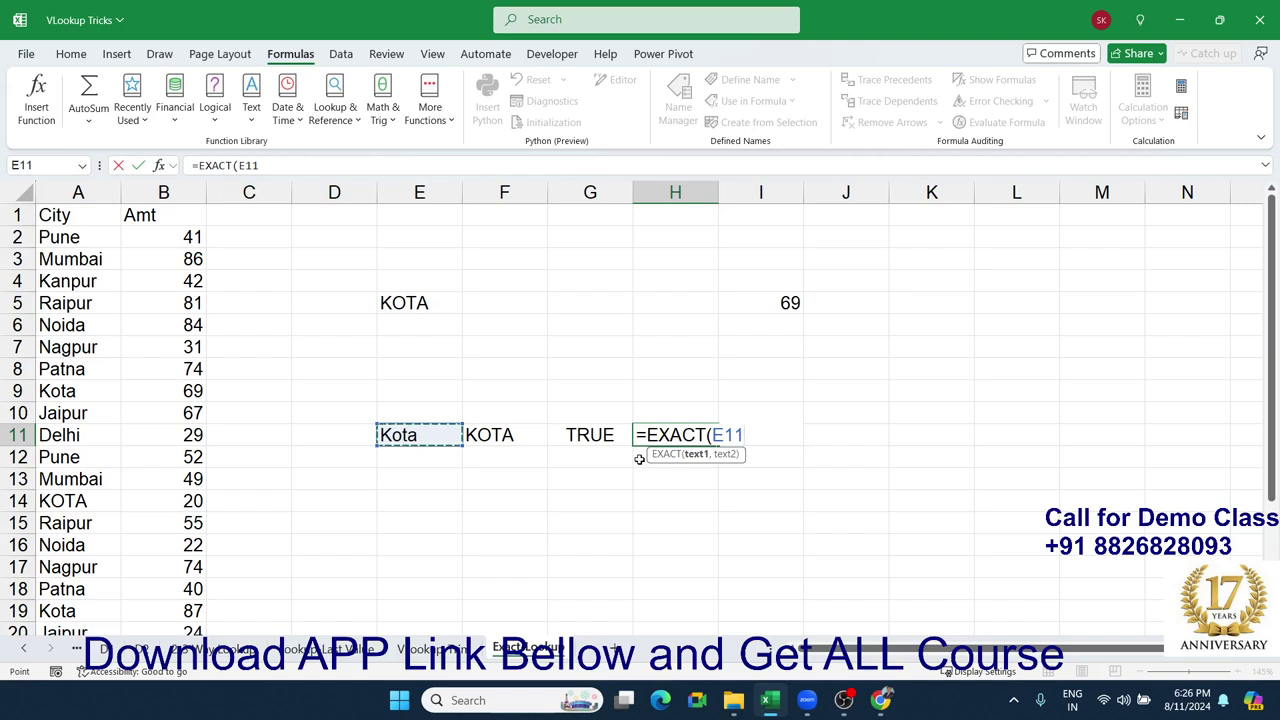
text(,)
key(Left)
key(Left)
key(Return)
key(Up)
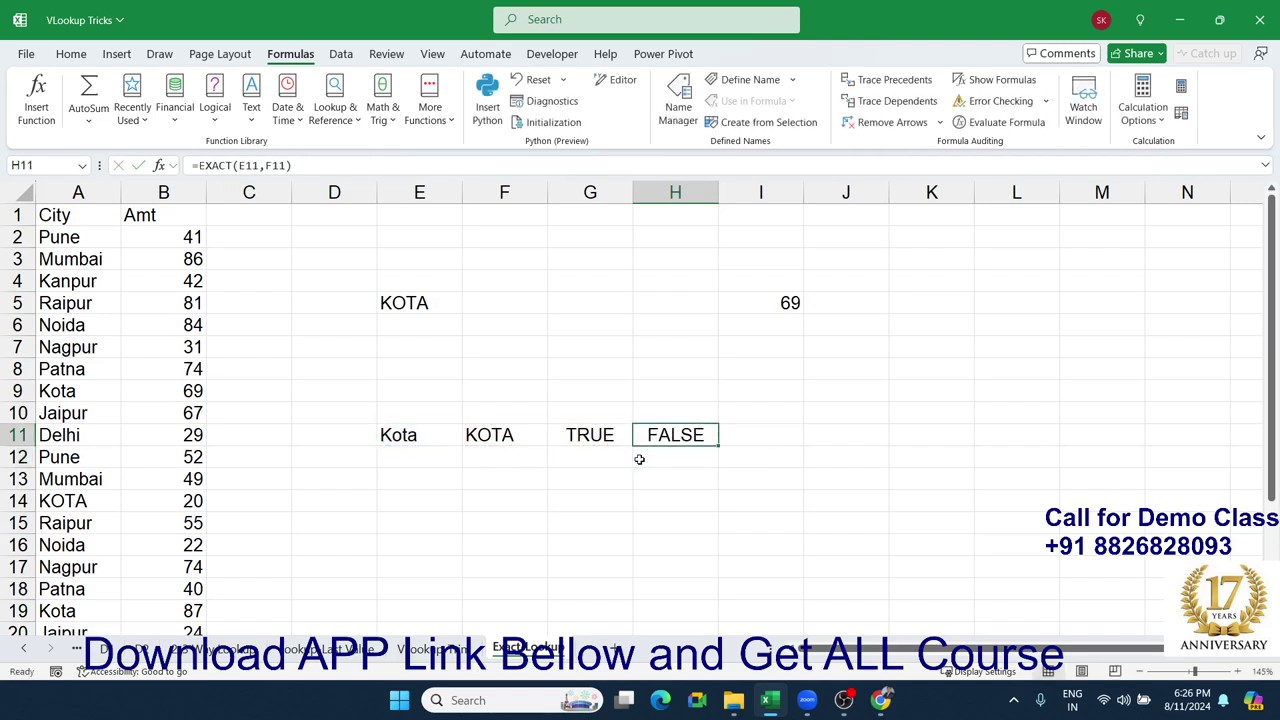
Move the selection from H11 to F5 for the next formula.
key(Left)
key(Left)
key(Left)
key(Left)
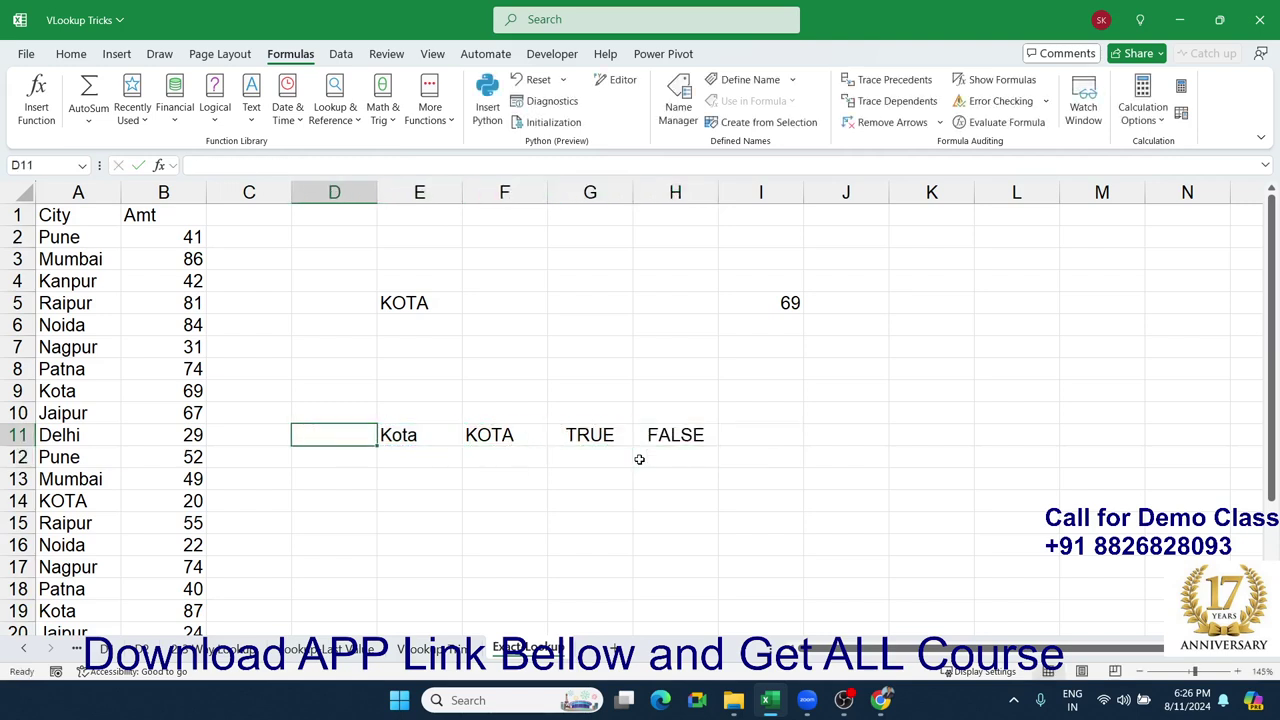
key(Up)
key(Up)
key(Up)
key(Up)
key(Up)
key(Up)
key(Right)
key(Right)
key(Right)
key(Right)
key(Right)
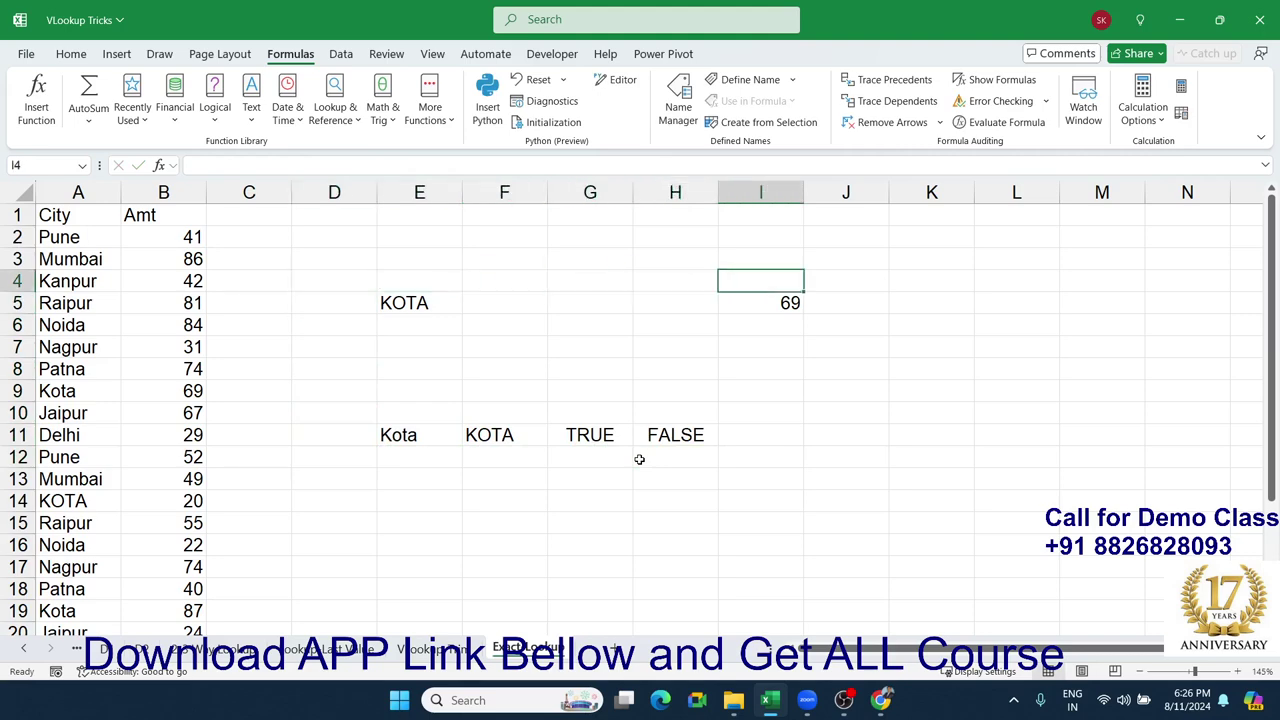
key(Down)
key(Left)
key(Left)
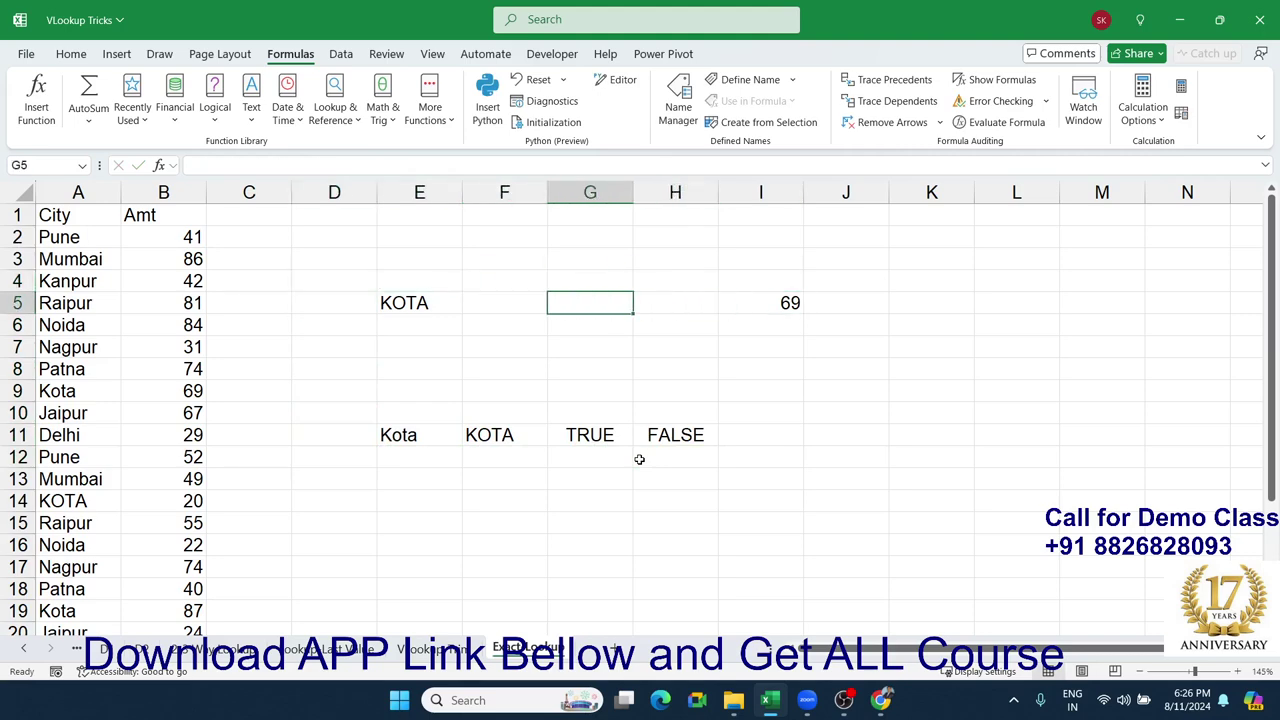
key(Left)
Start =MATCH(TRUE,EXACT( in F5 with the city range A2:A26.
text(=)
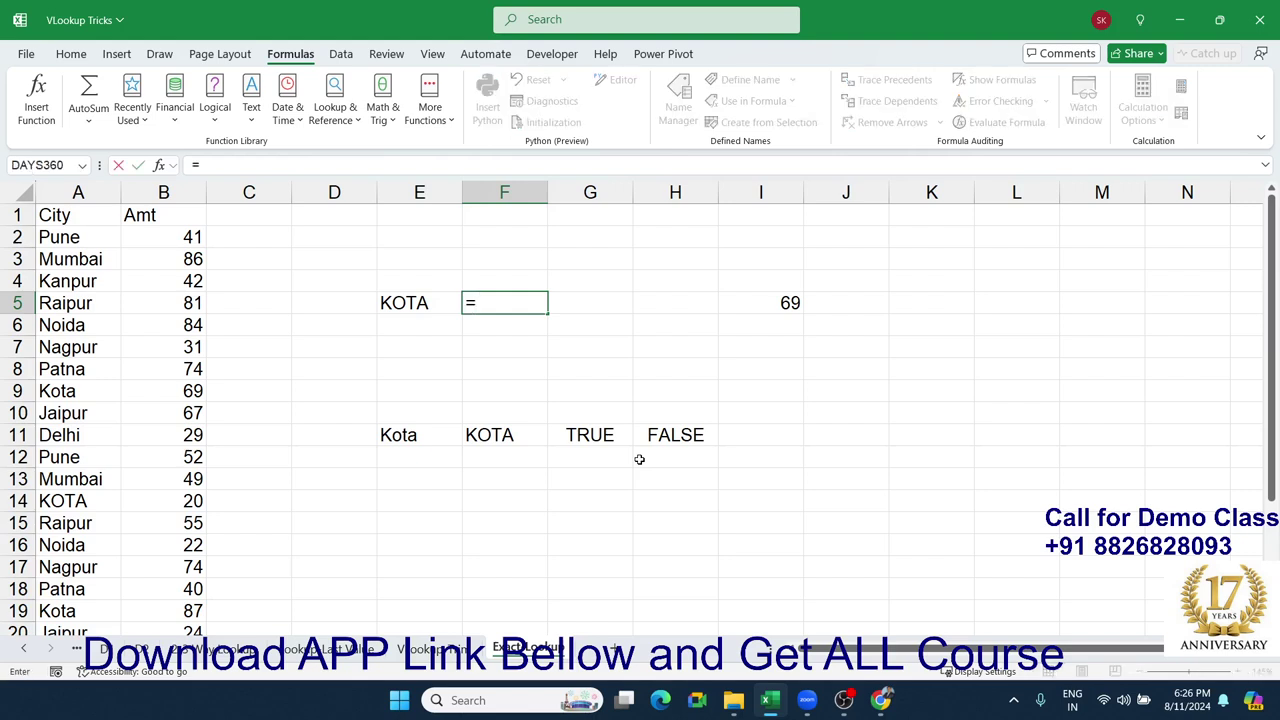
text(mat)
key(Tab)
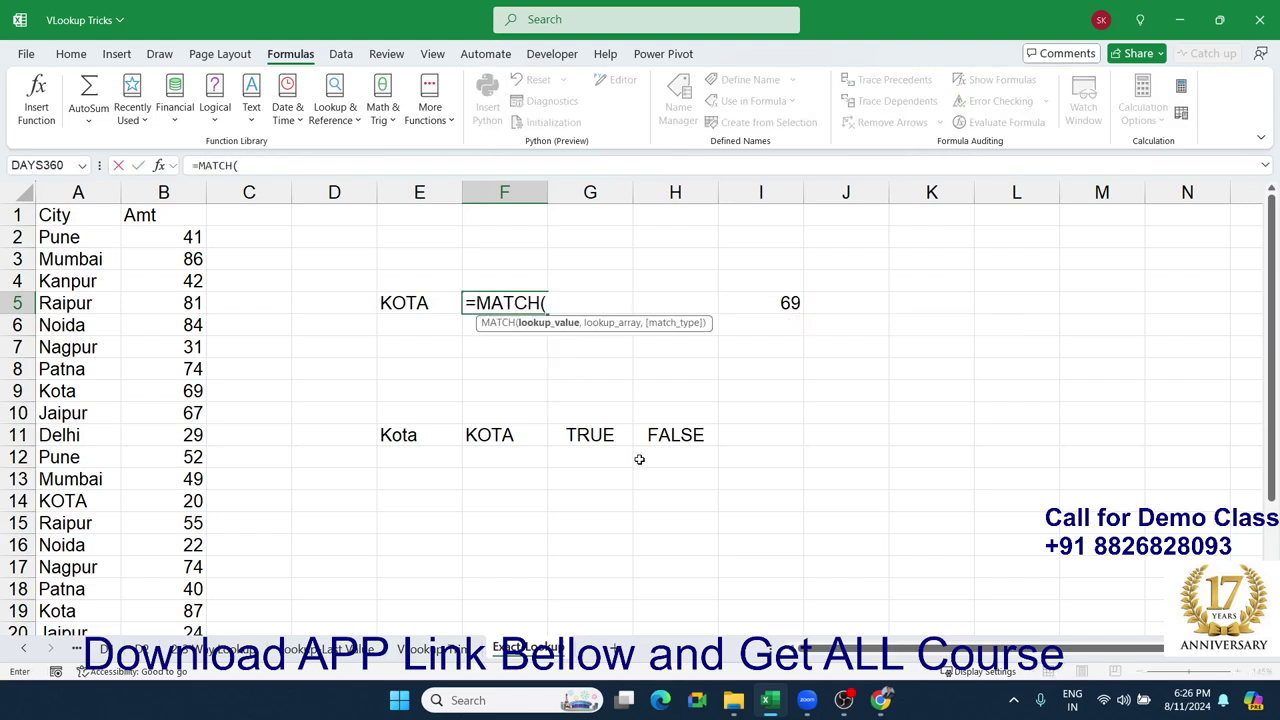
text(tru)
key(Tab)
text(,ex)
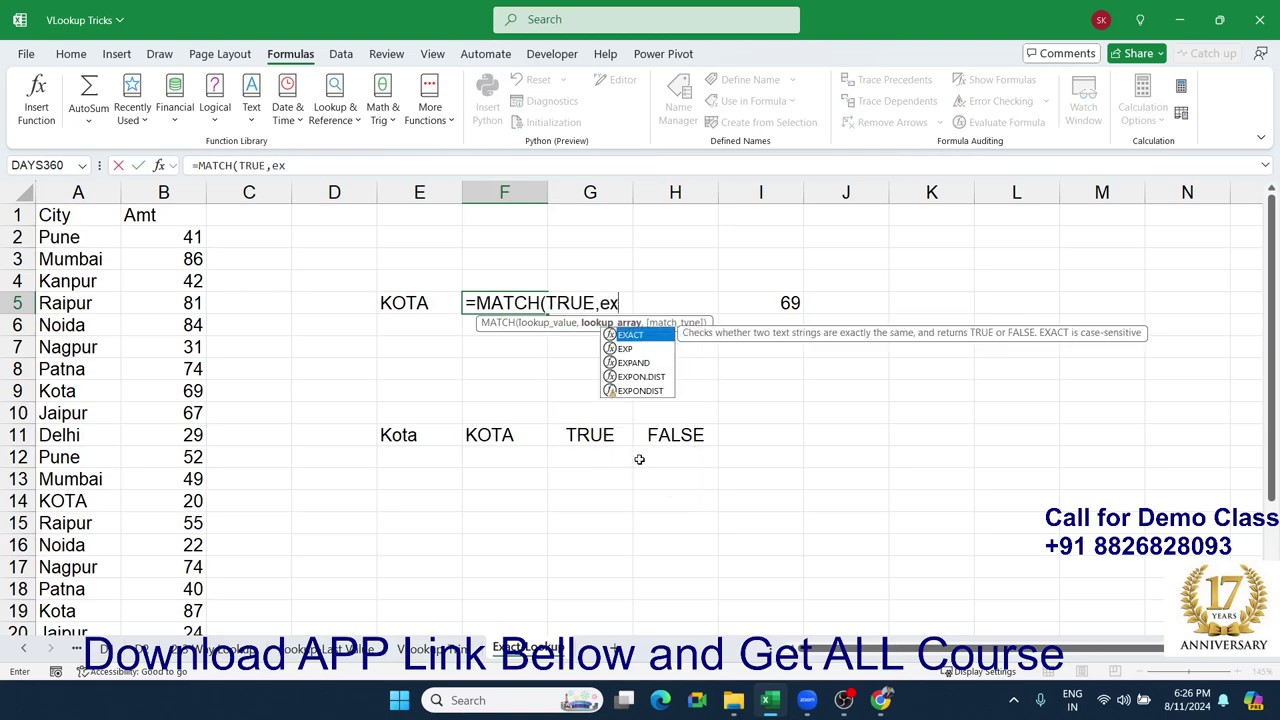
key(Tab)
key(Left)
key(Left)
key(Left)
key(Left)
key(Left)
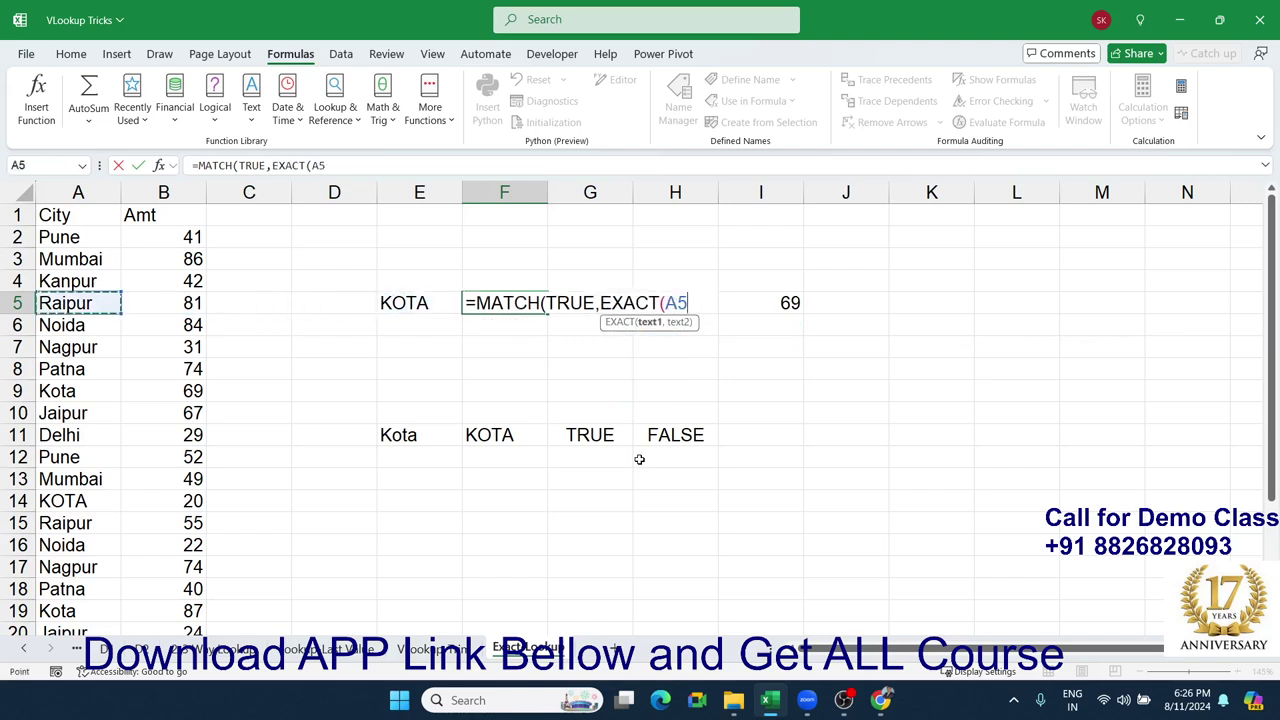
key(Up)
key(Up)
key(Up)
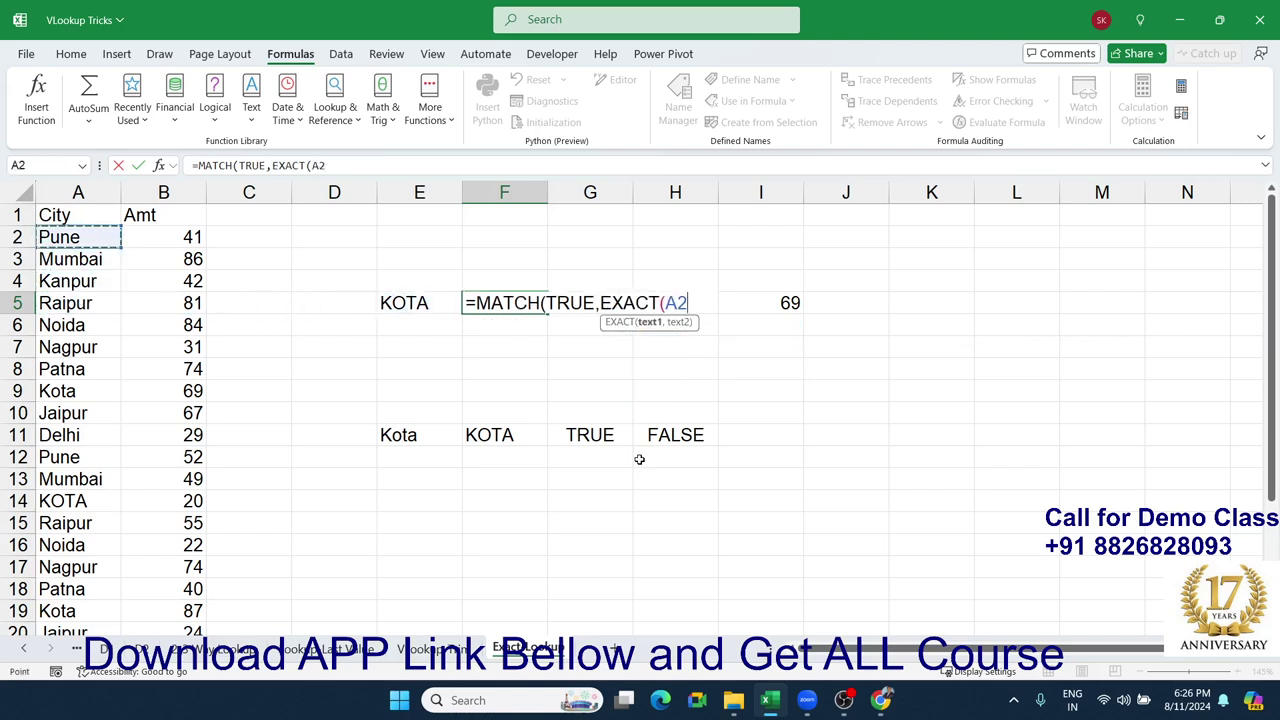
key(ctrl+shift+Down)
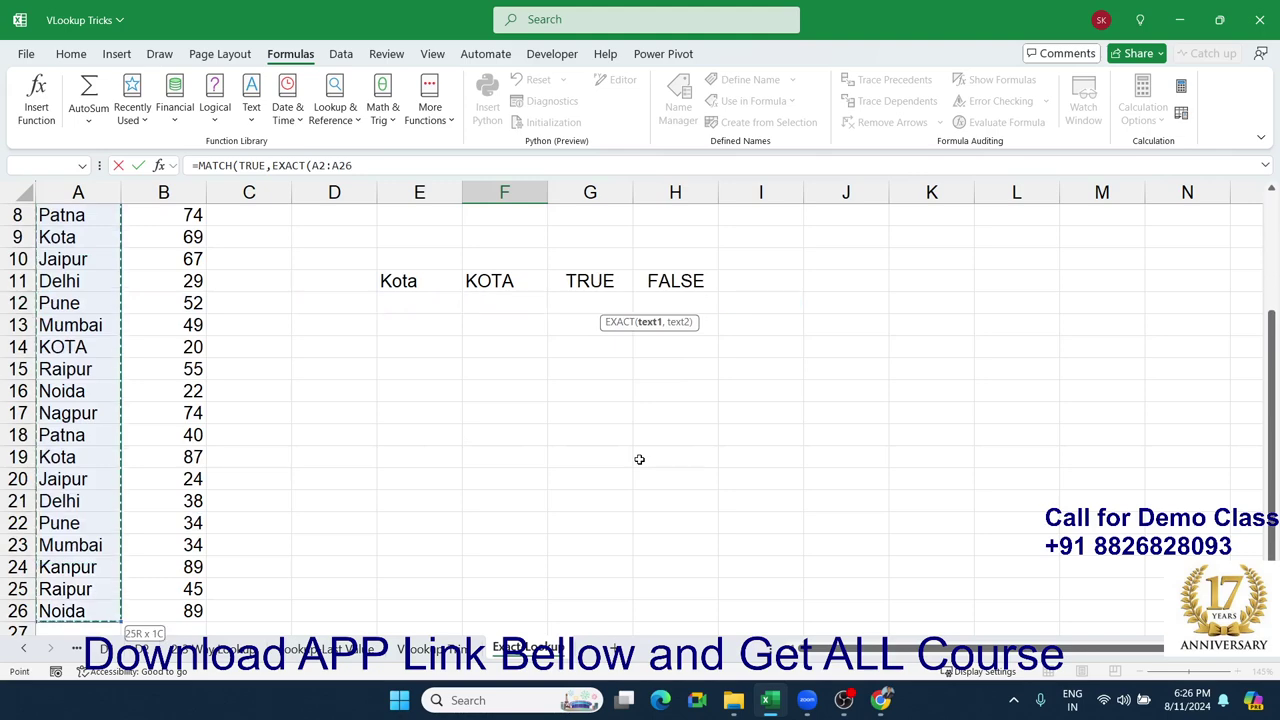
Finish the formula against E5 with match type 0, accepting Excel's parenthesis correction.
text(,)
key(Up)
key(Up)
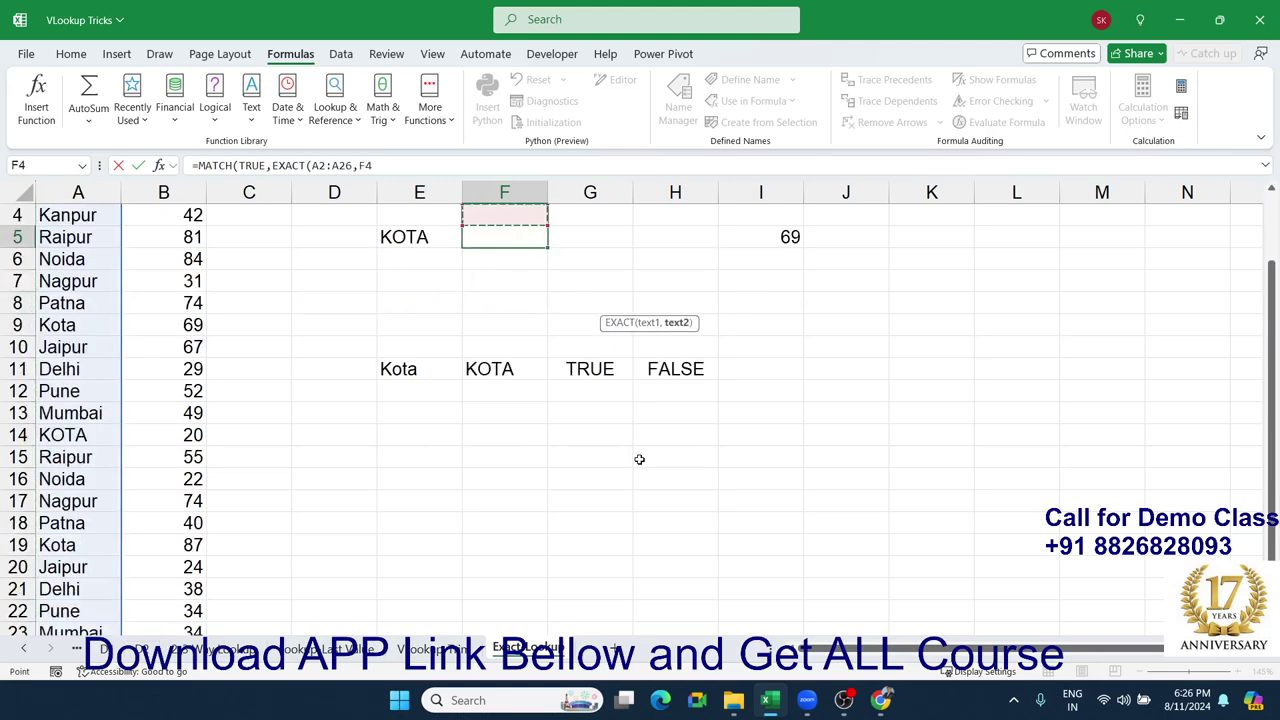
key(Left)
key(Down)
key(Down)
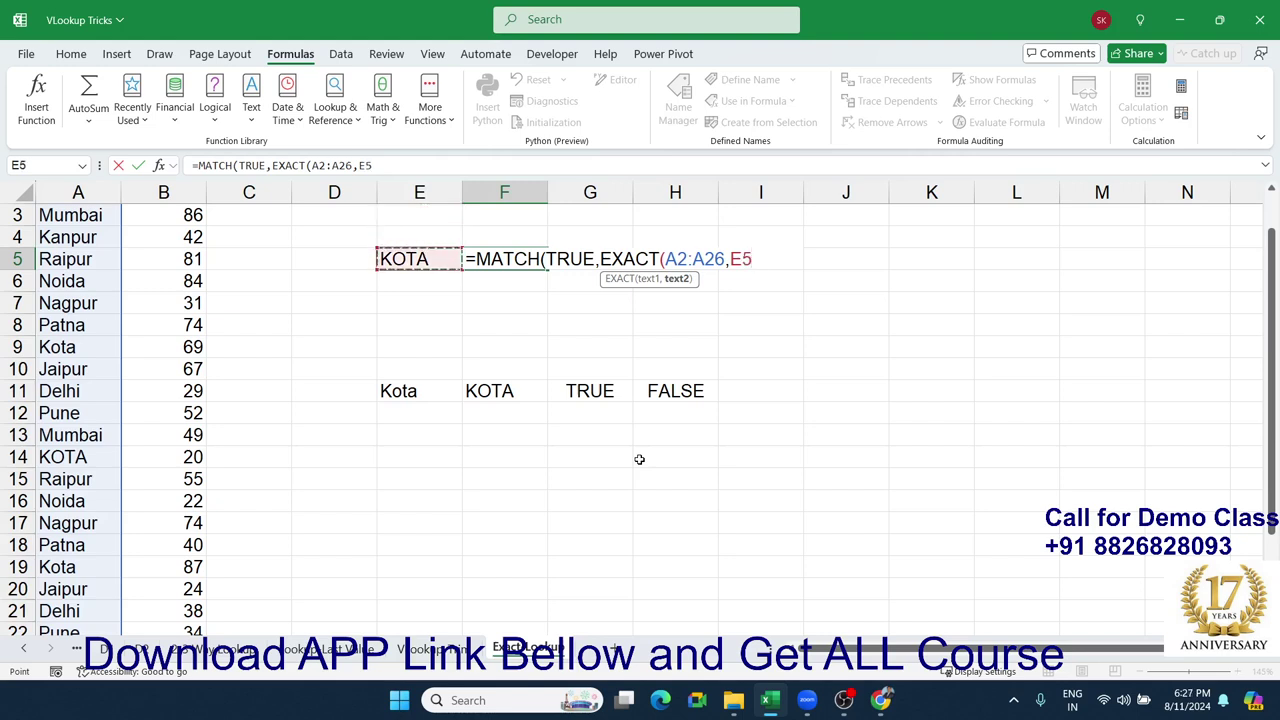
text())
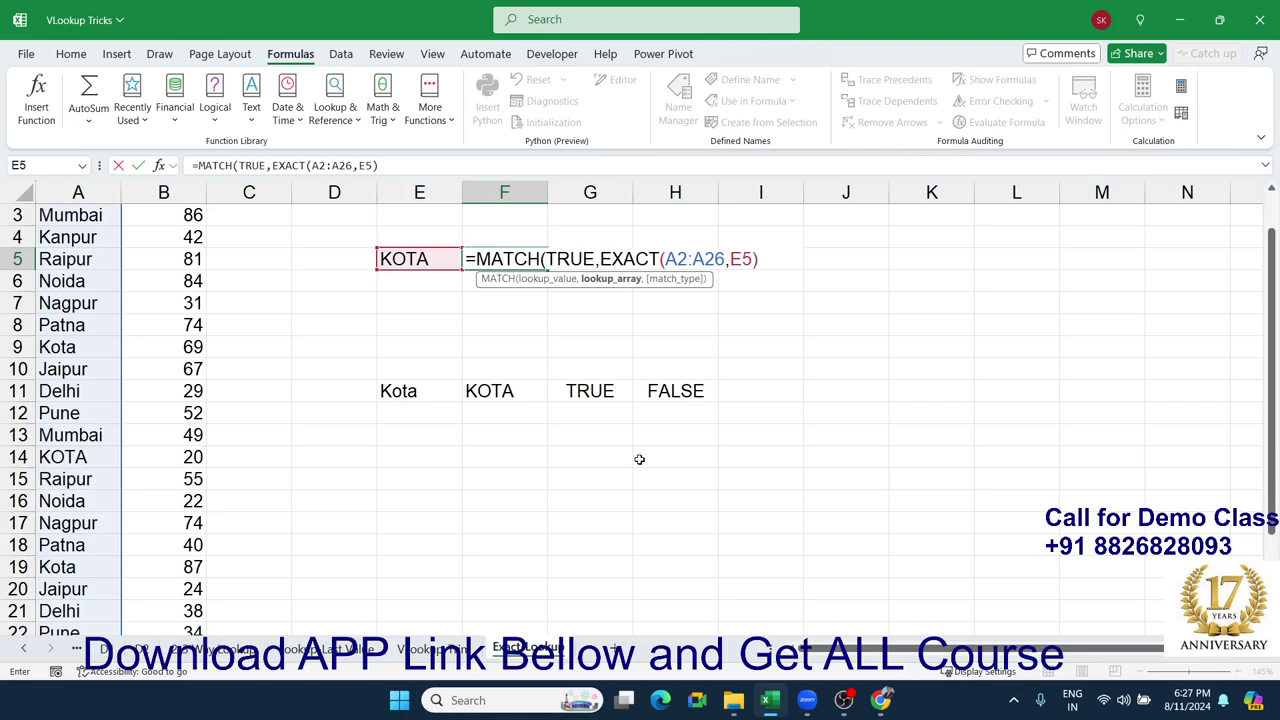
text(,0)
key(Return)
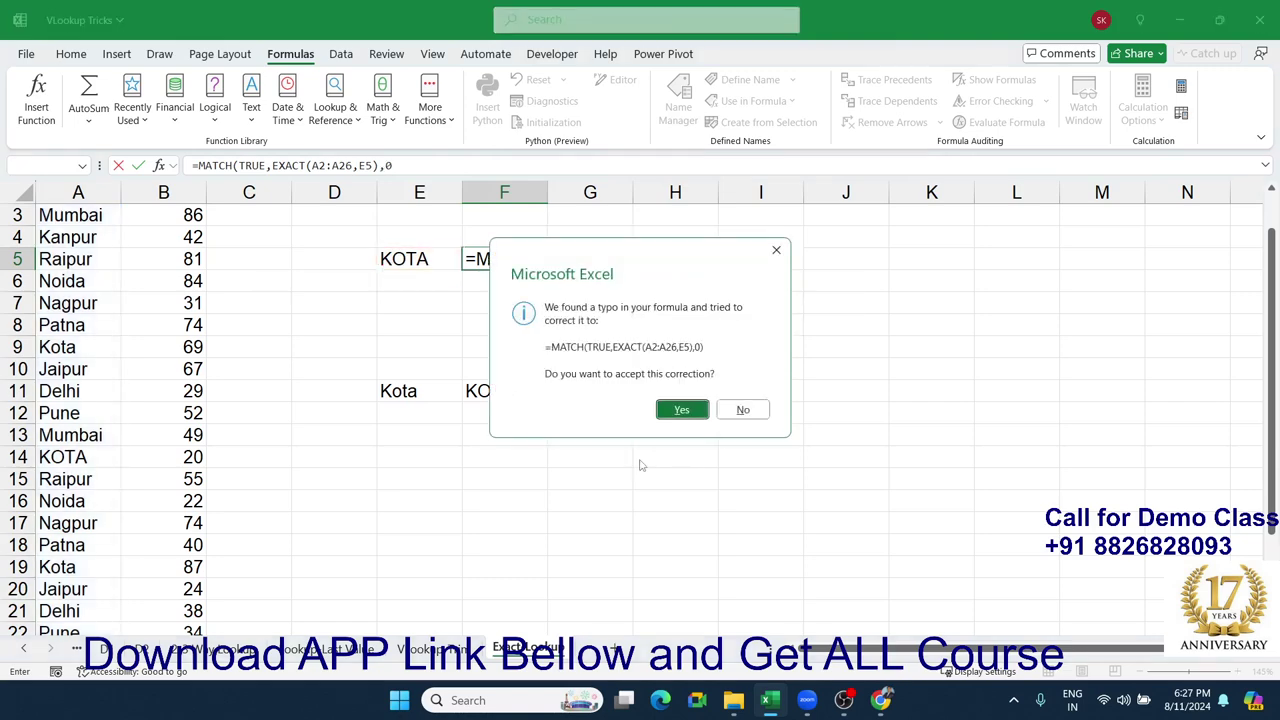
key(Return)
key(Up)
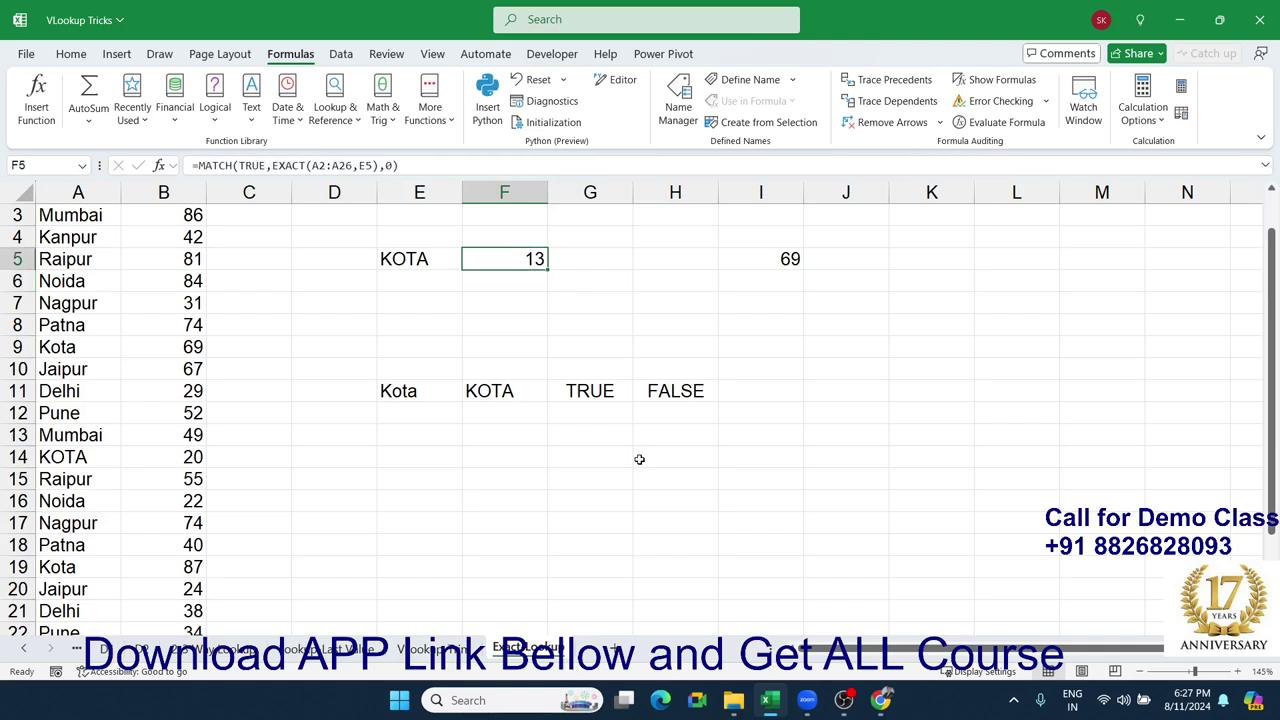
Verify the uppercase KOTA in A14 is the 13th entry in the city list.
click(56, 466)
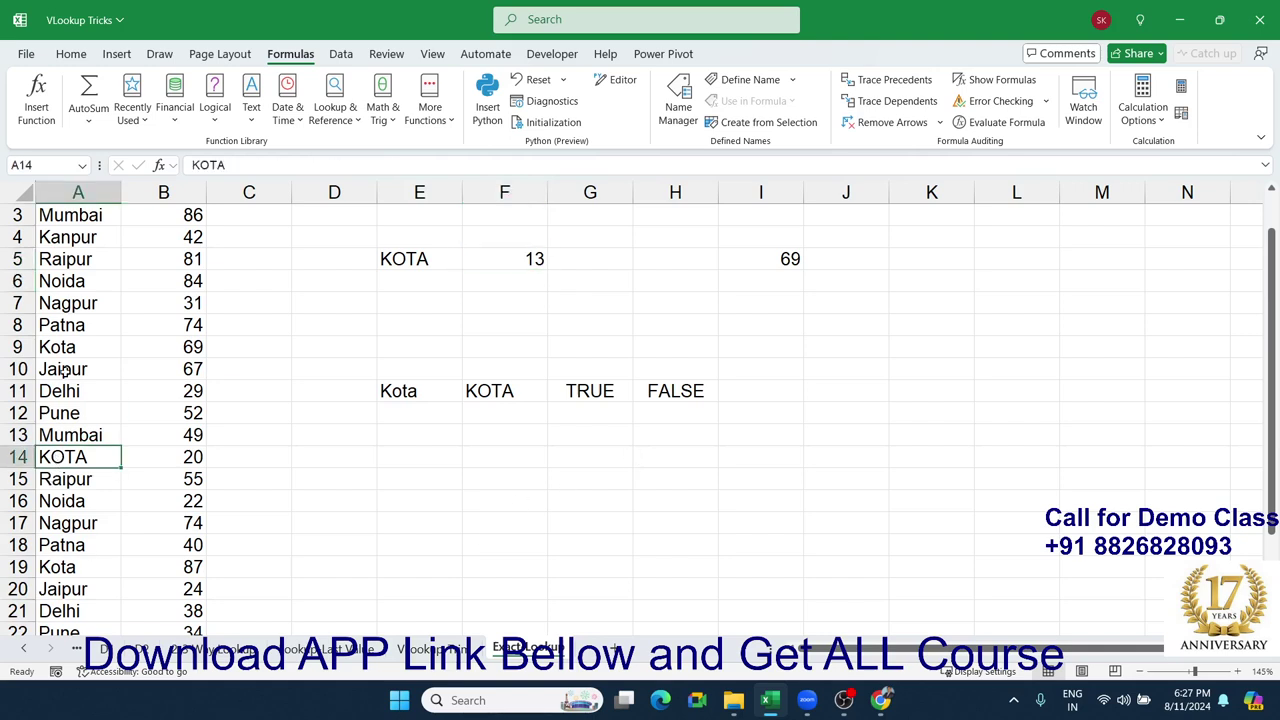
scroll(64, 371, up, 1)
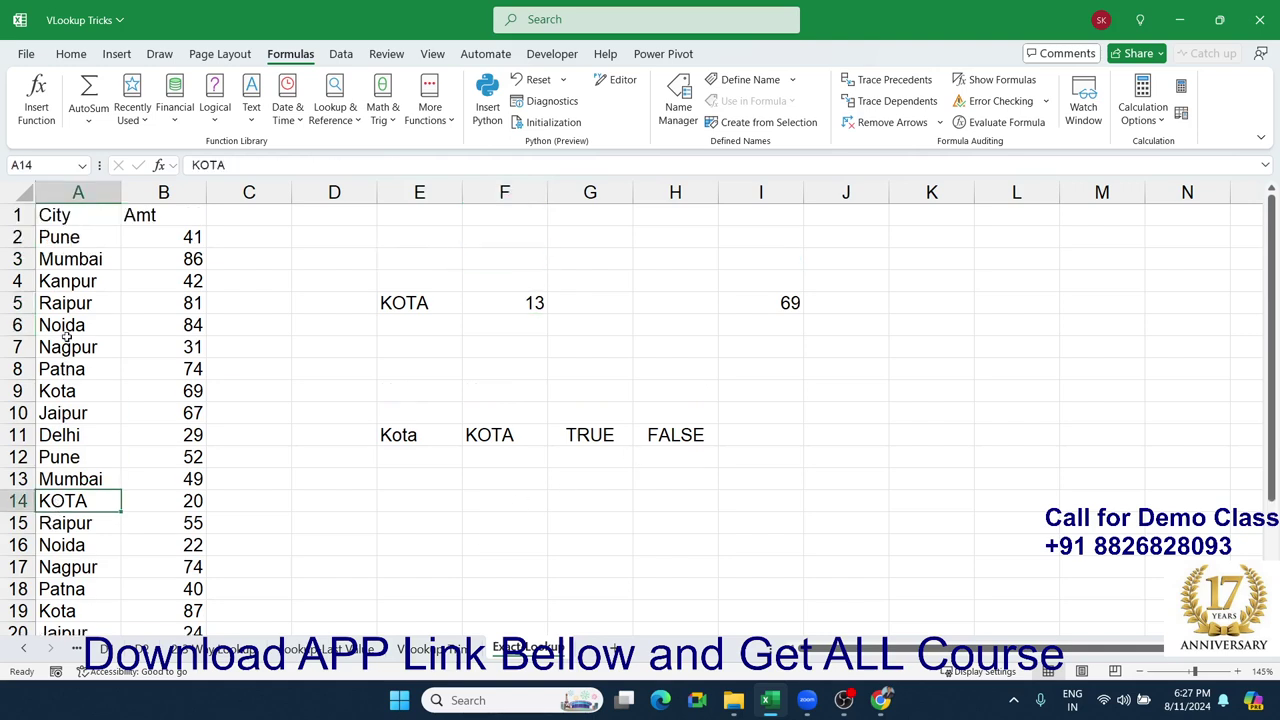
click(524, 302)
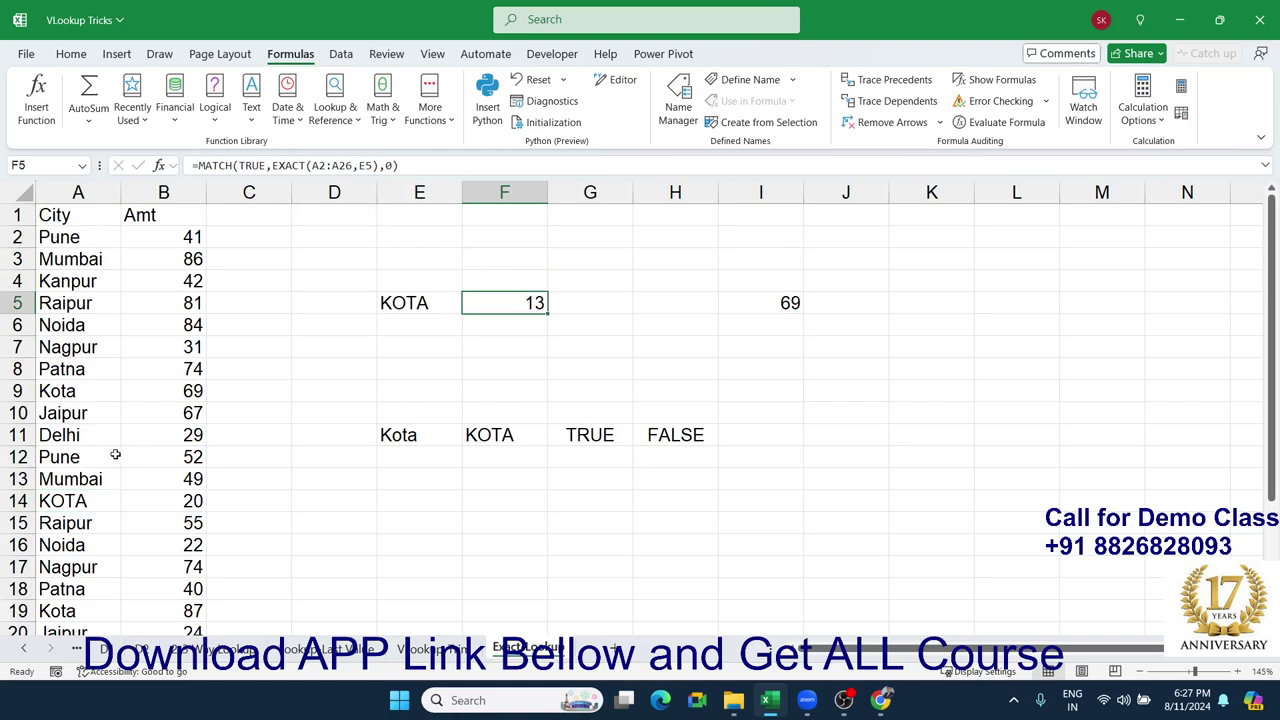
click(66, 462)
click(73, 502)
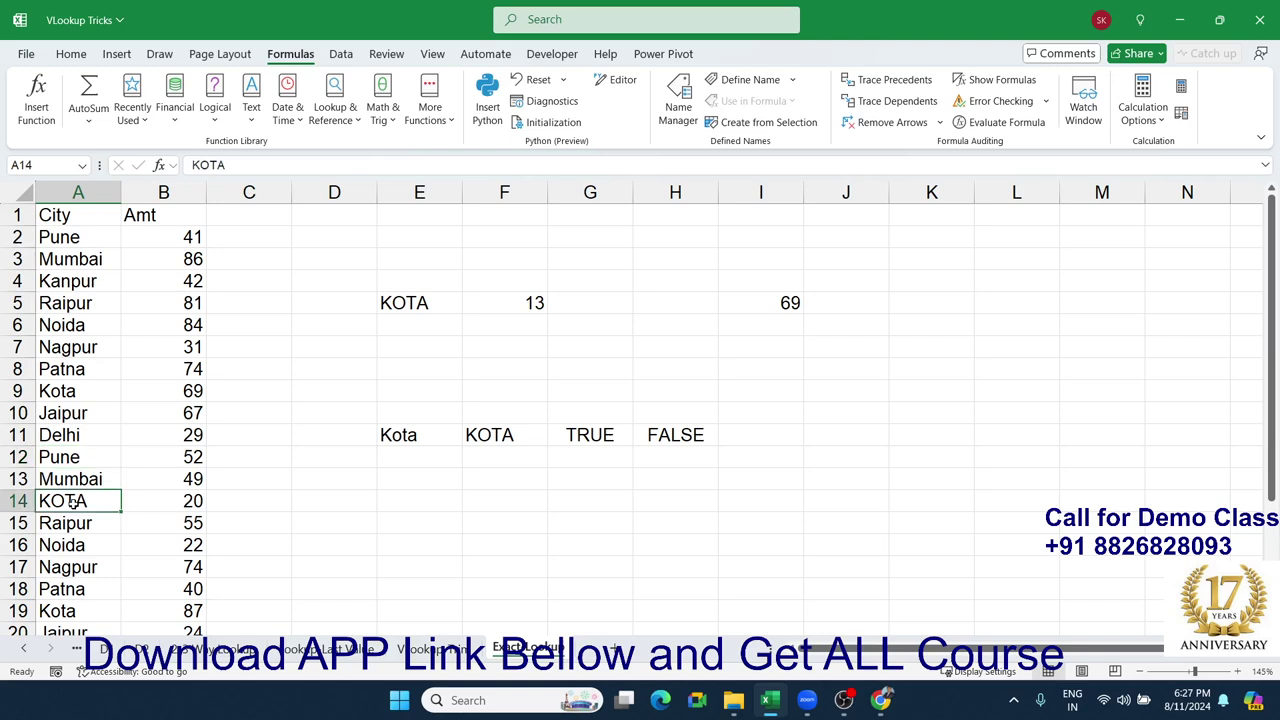
Change F5 to =OFFSET(A1,MATCH(TRUE,EXACT(A2:A26,E5),0),1), returning 20.
double_click(527, 303)
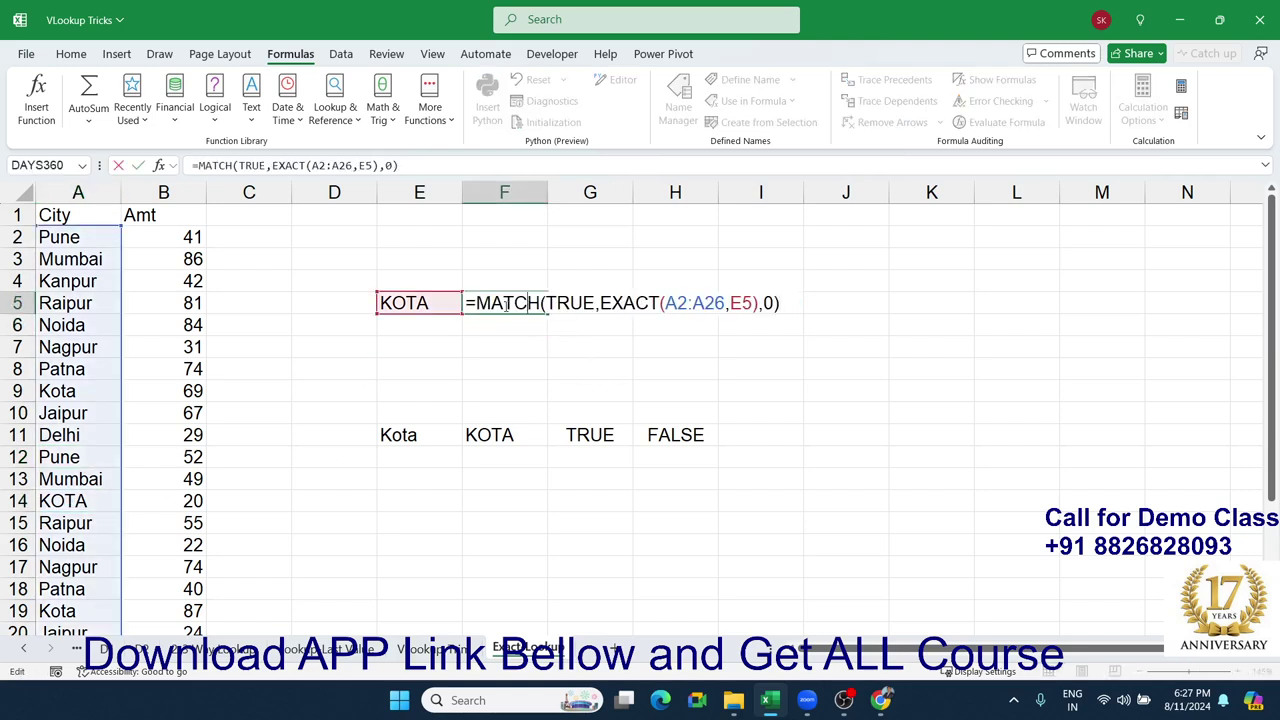
click(477, 303)
text(off)
key(Tab)
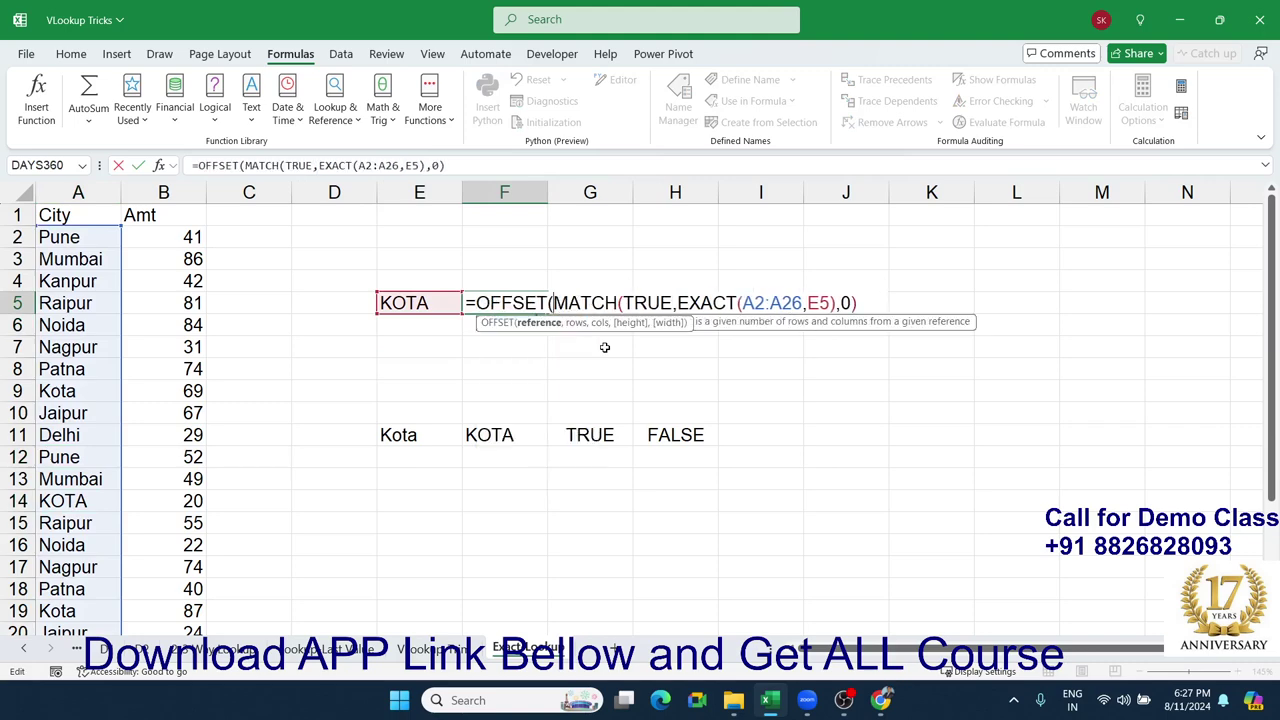
click(97, 214)
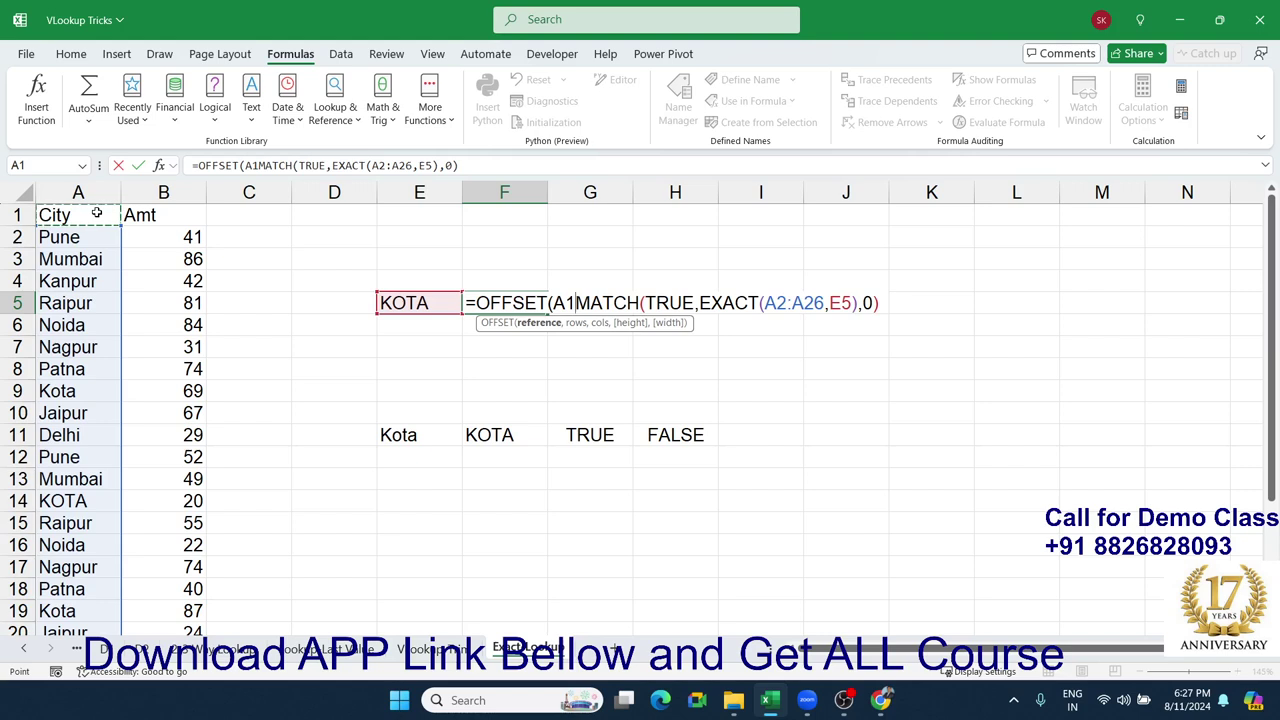
text(,)
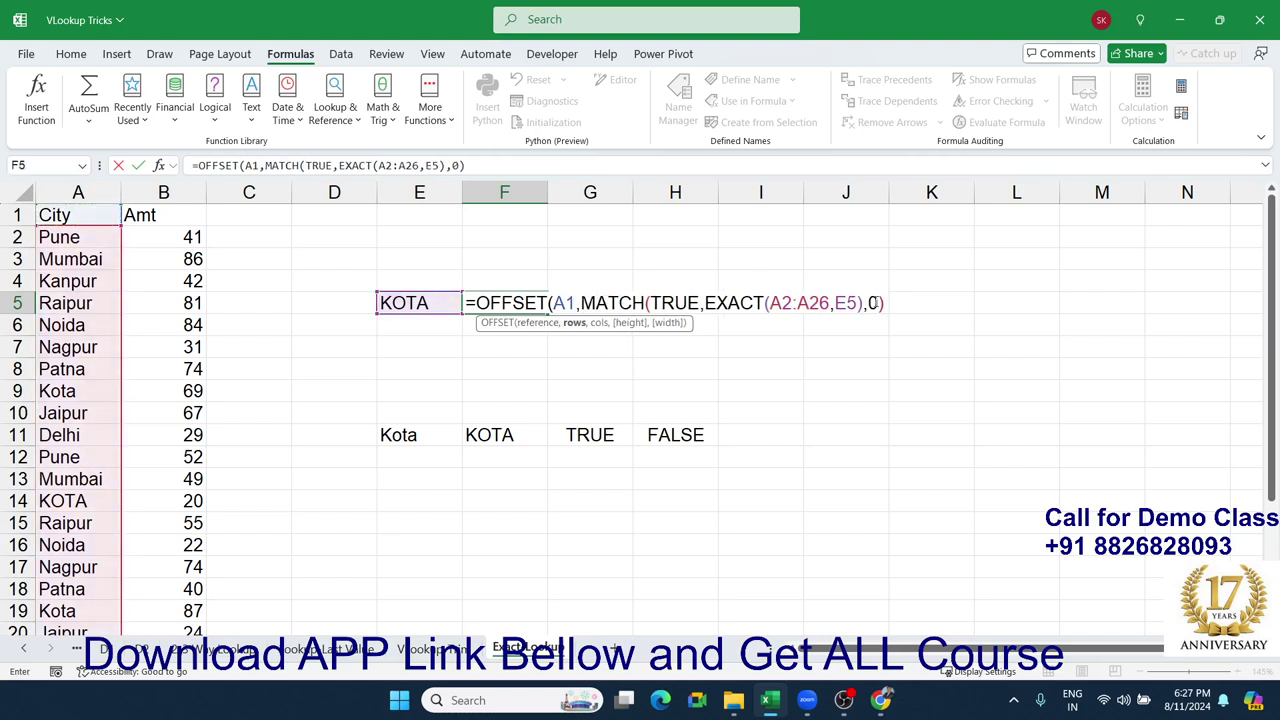
click(886, 303)
text(,)
text(1)
key(Return)
key(Return)
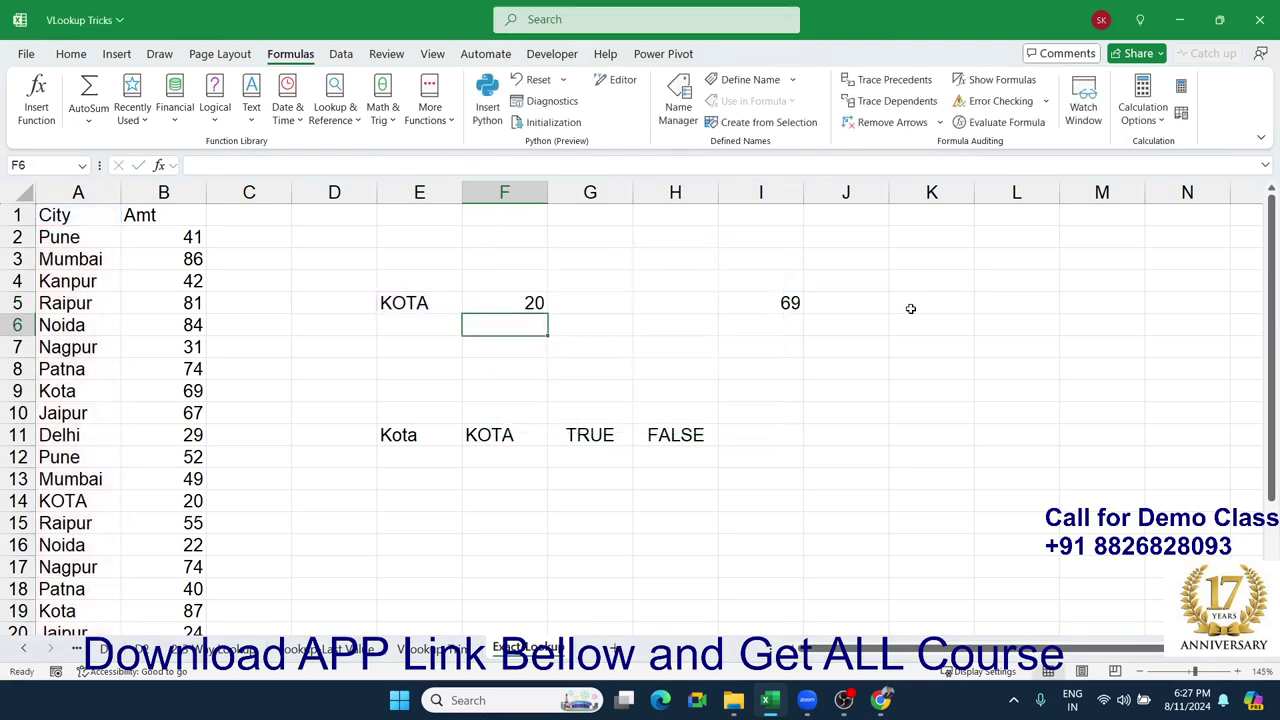
key(Up)
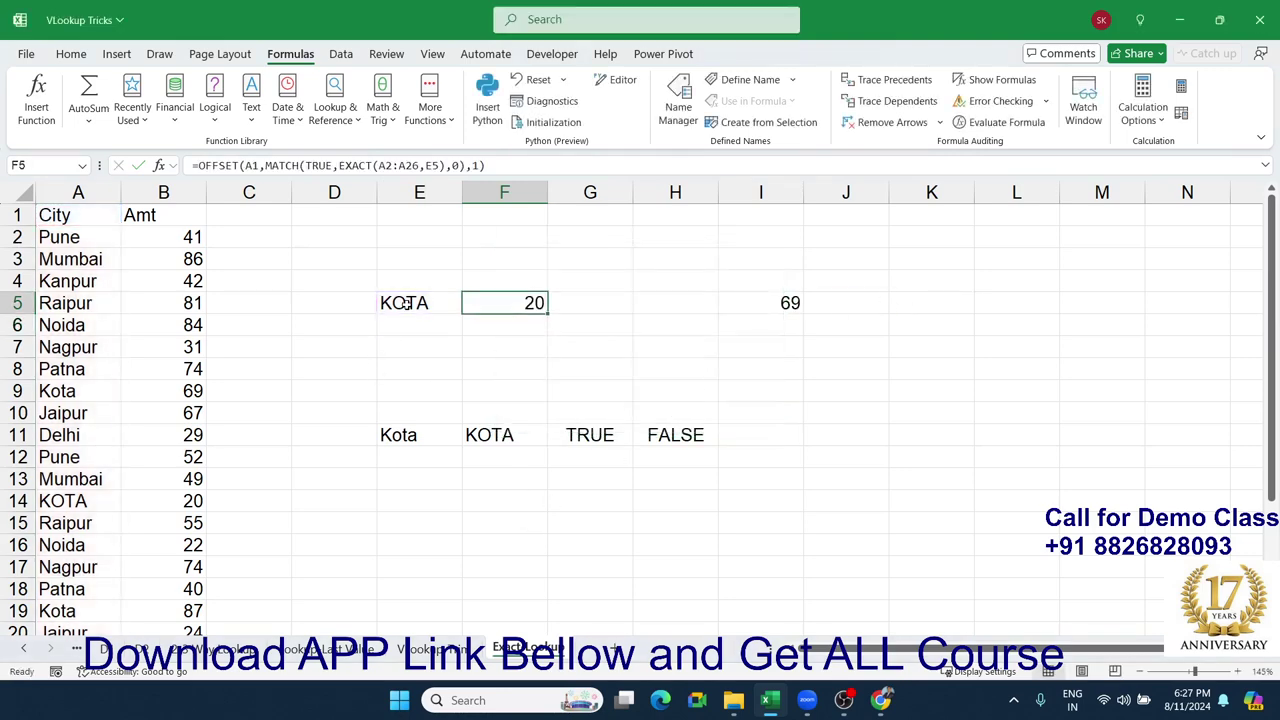
click(407, 303)
text(K)
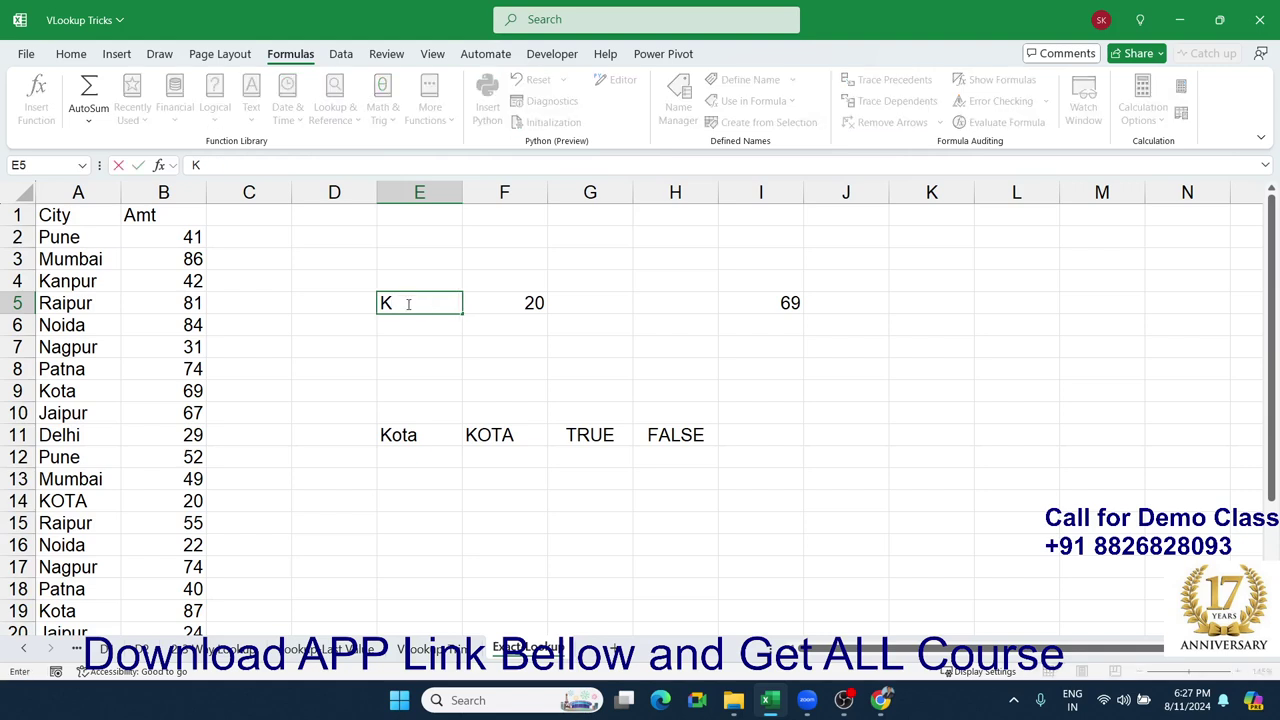
text(ota)
key(Return)
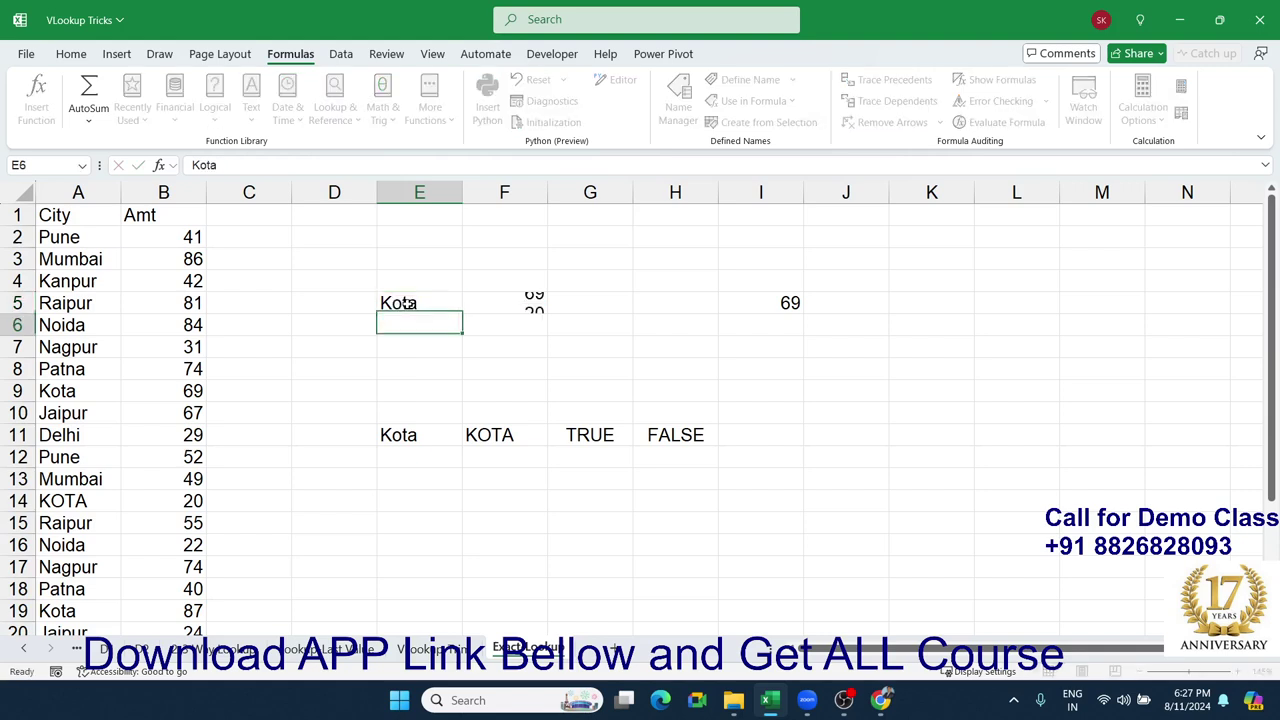
click(410, 303)
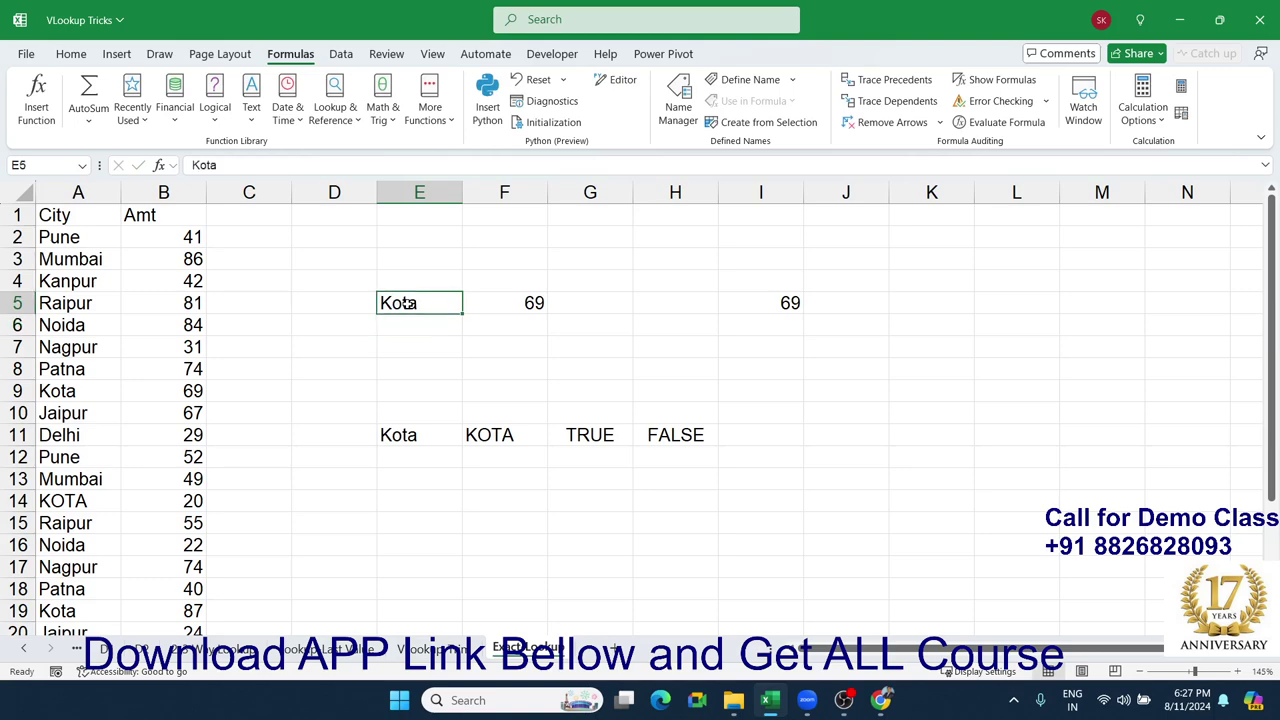
text(KOTA)
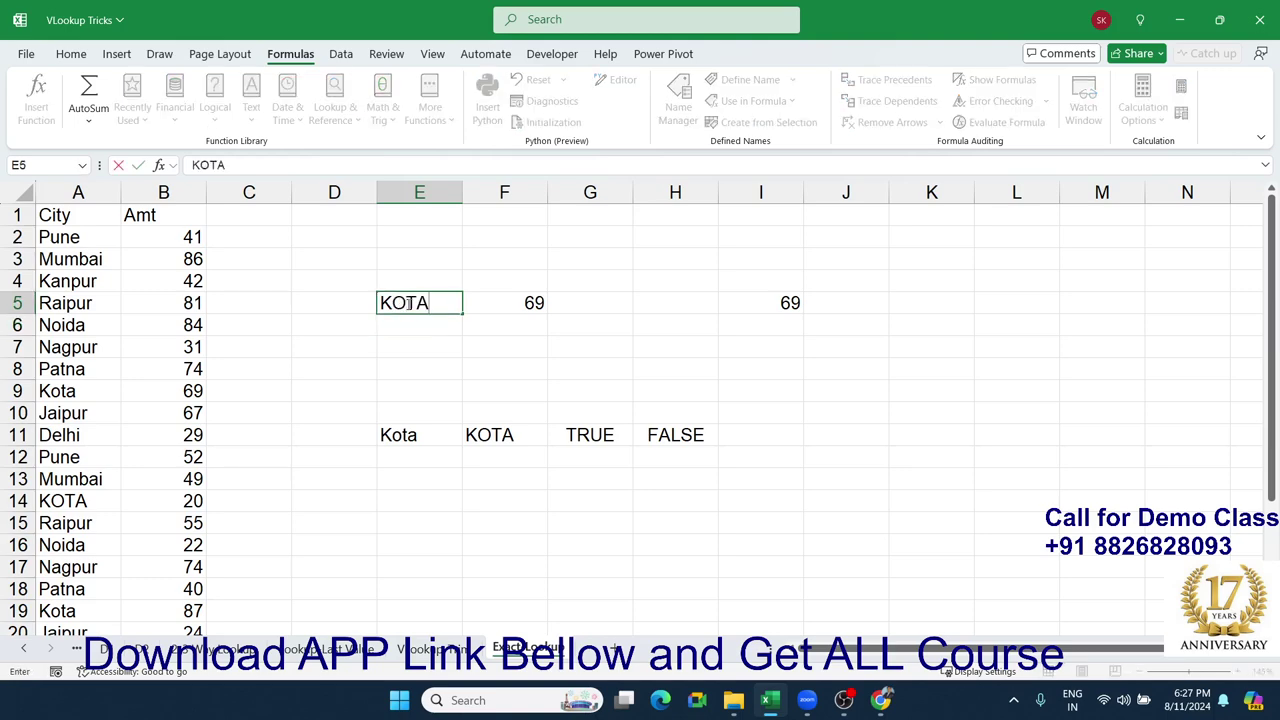
key(Return)
key(Up)
key(Right)
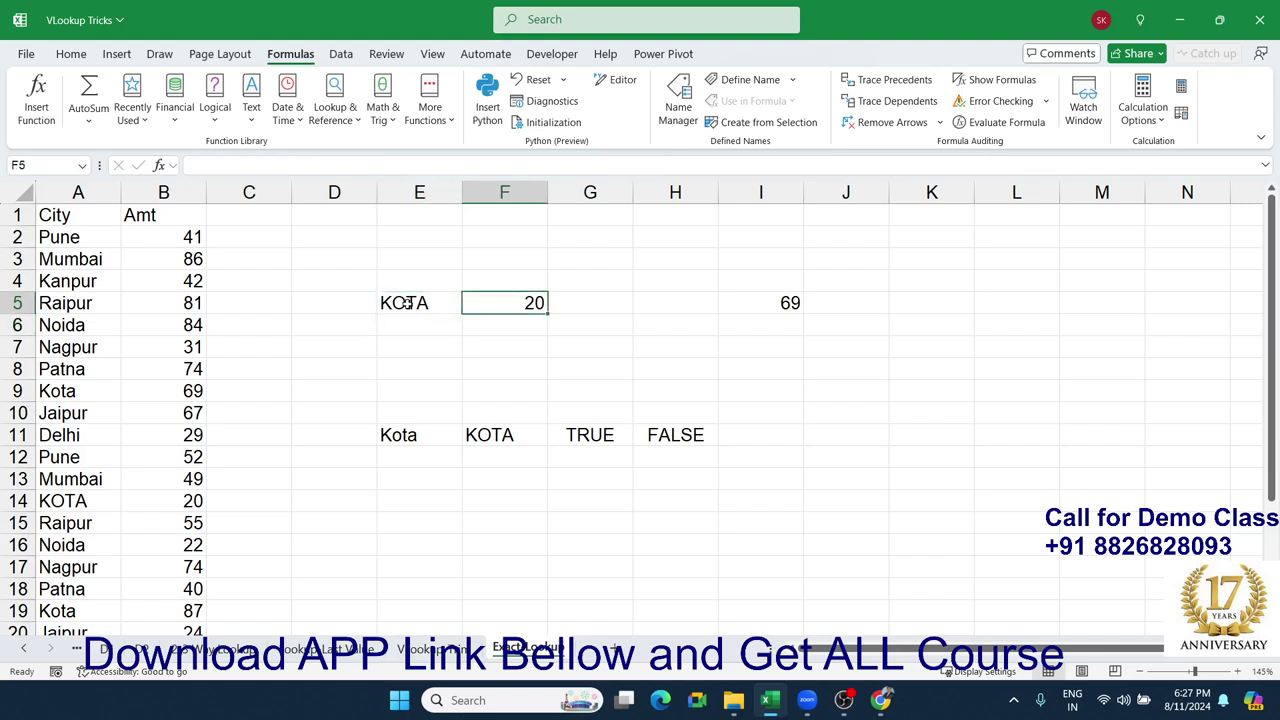
key(F2)
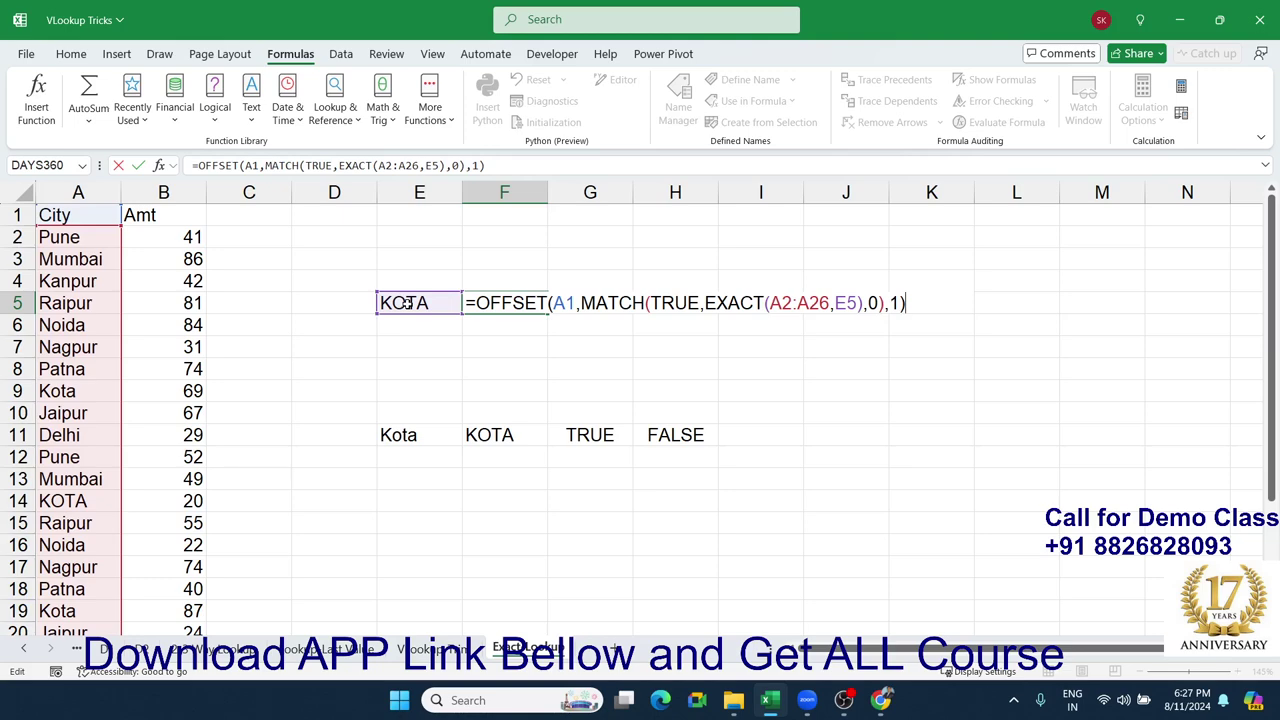
key(ctrl+Return)
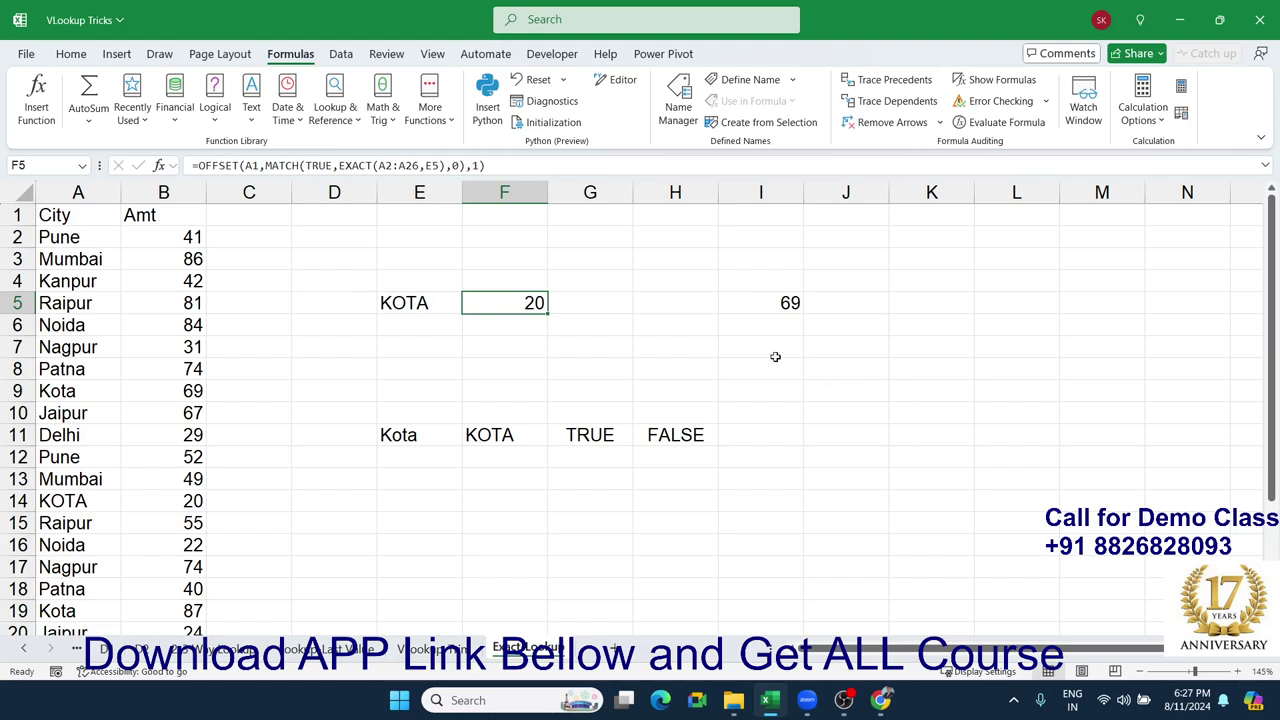
click(662, 253)
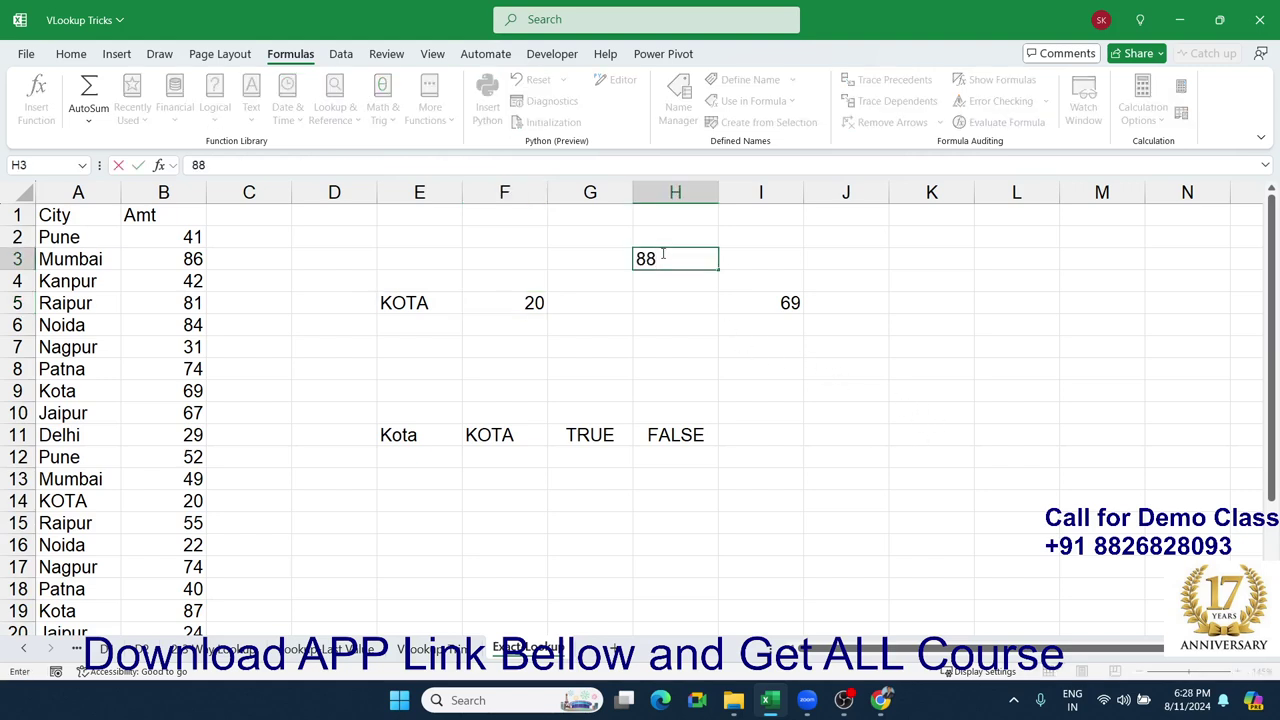
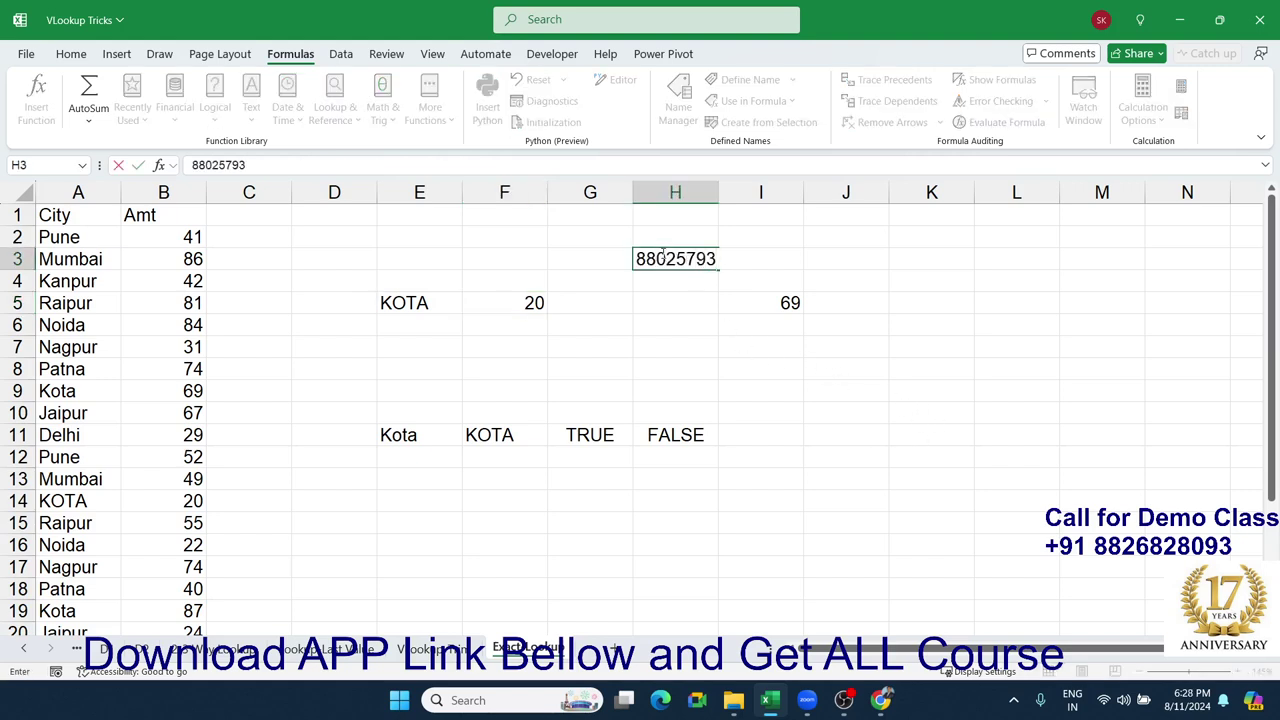
click(663, 253)
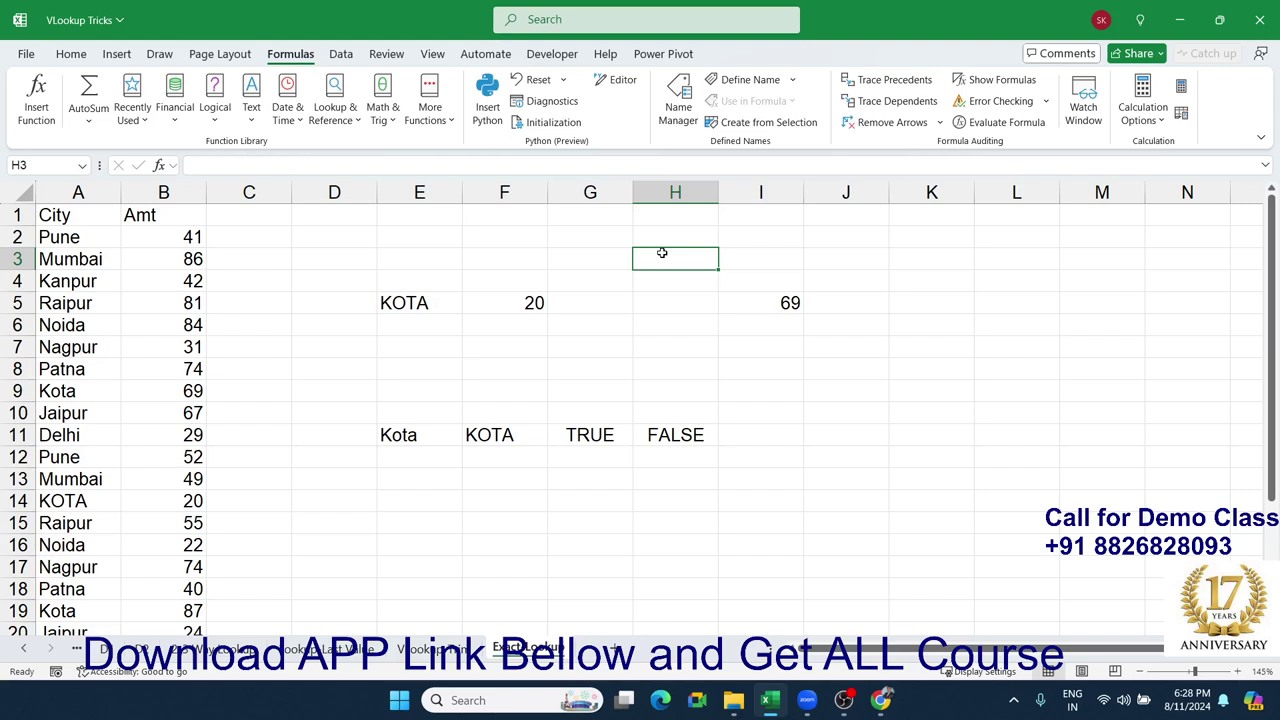